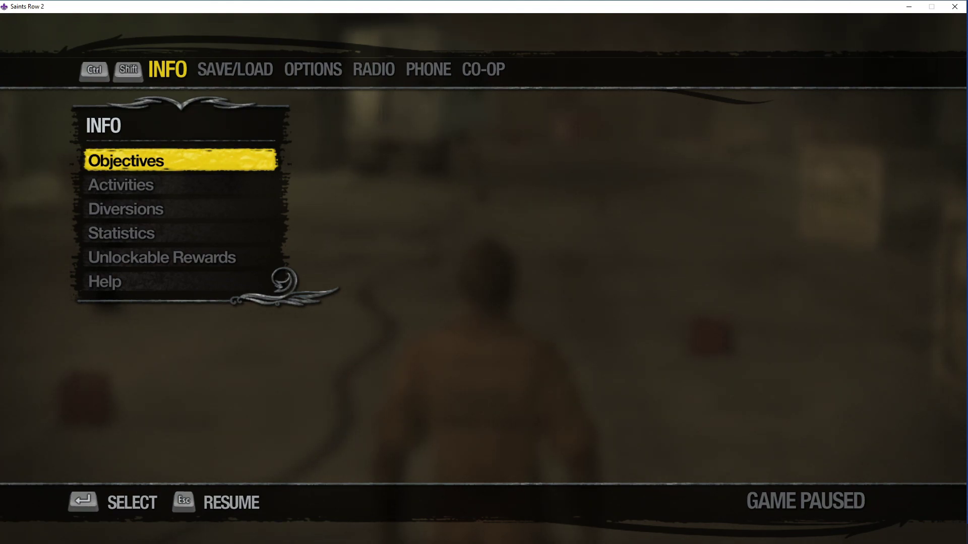
# - Re-pause Saints Row 2 and switch the pause menu from INFO to the PHONE tab
pyautogui.press('Escape')
pyautogui.press('Escape')
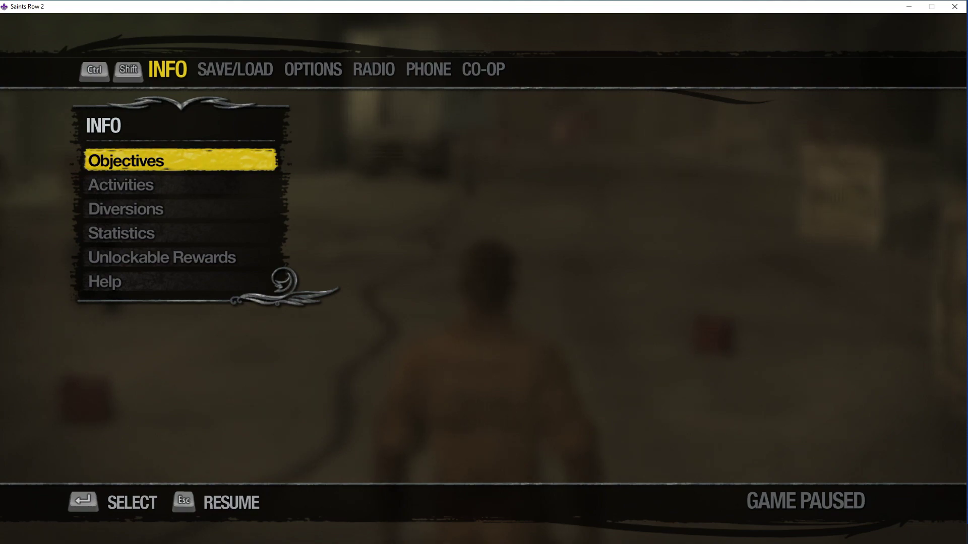
pyautogui.press('ctrl')
pyautogui.press('ctrl')
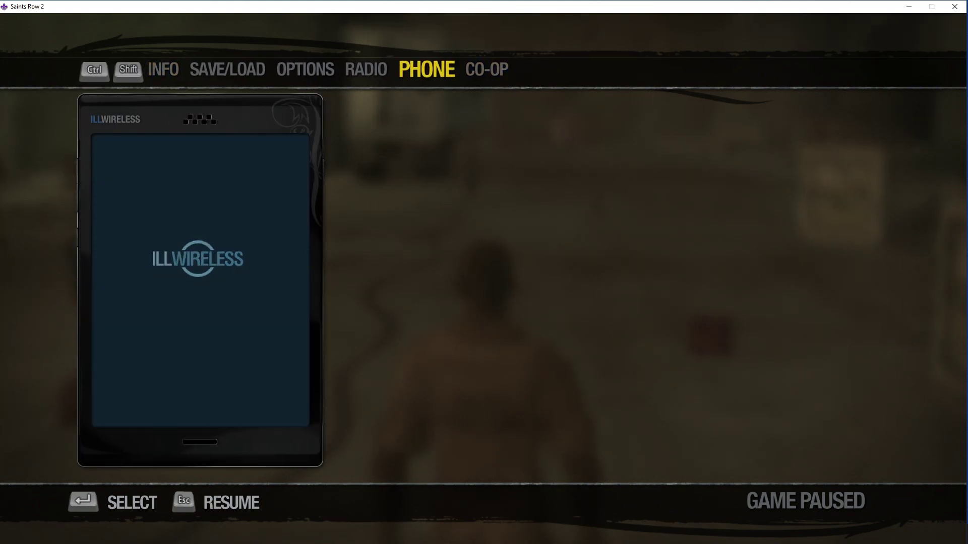
pyautogui.press('Down')
pyautogui.press('Down')
pyautogui.press('Down')
pyautogui.press('Return')
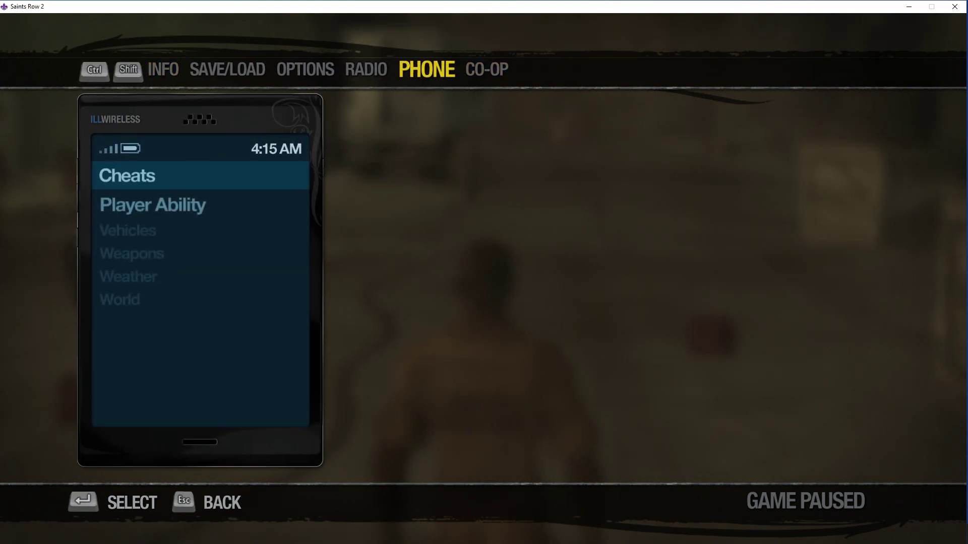
pyautogui.press('Escape')
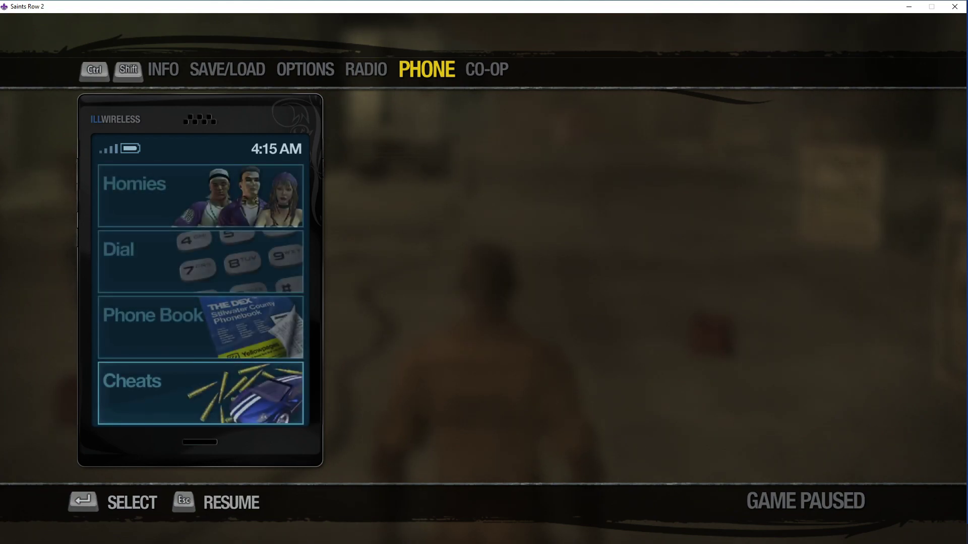
pyautogui.press('Up')
pyautogui.press('Up')
pyautogui.press('Return')
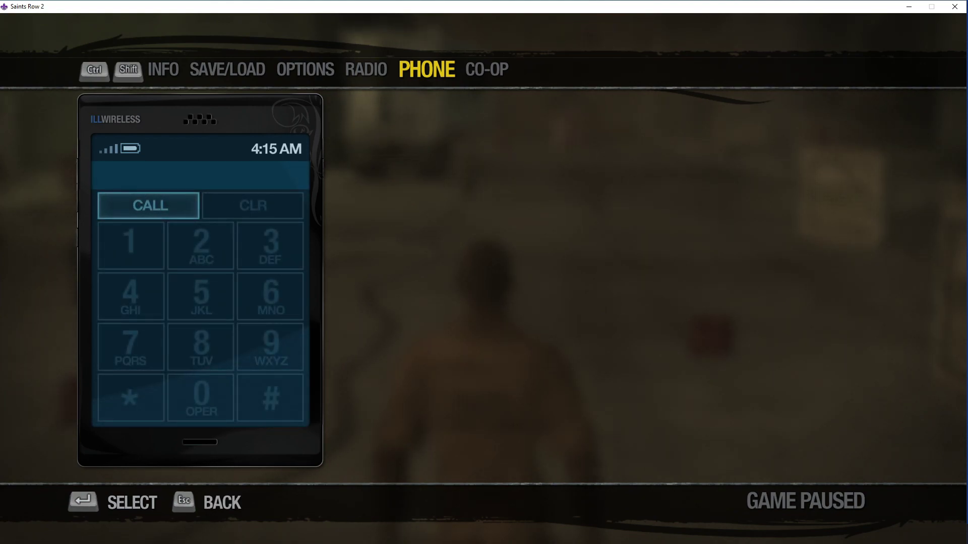
pyautogui.hotkey('ctrl', 'Escape')
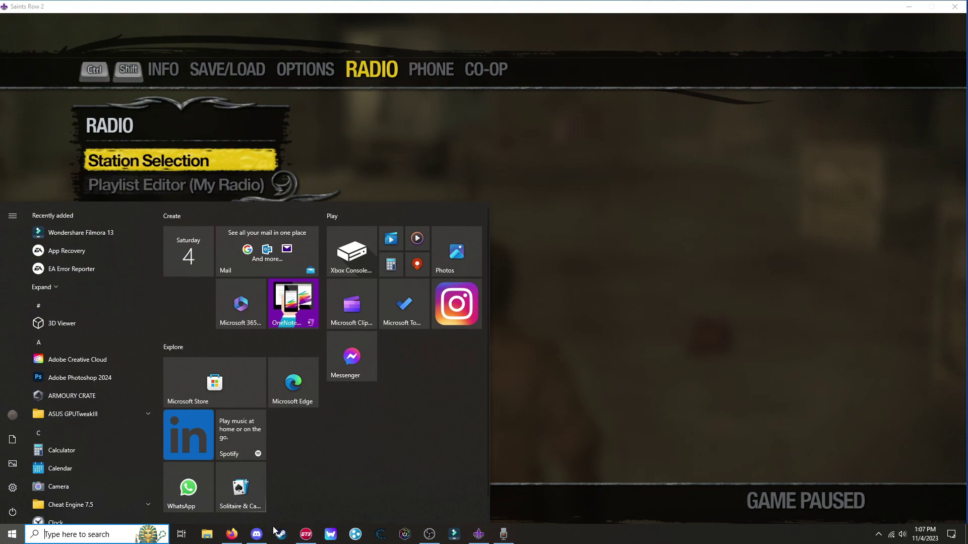
pyautogui.press('Escape')
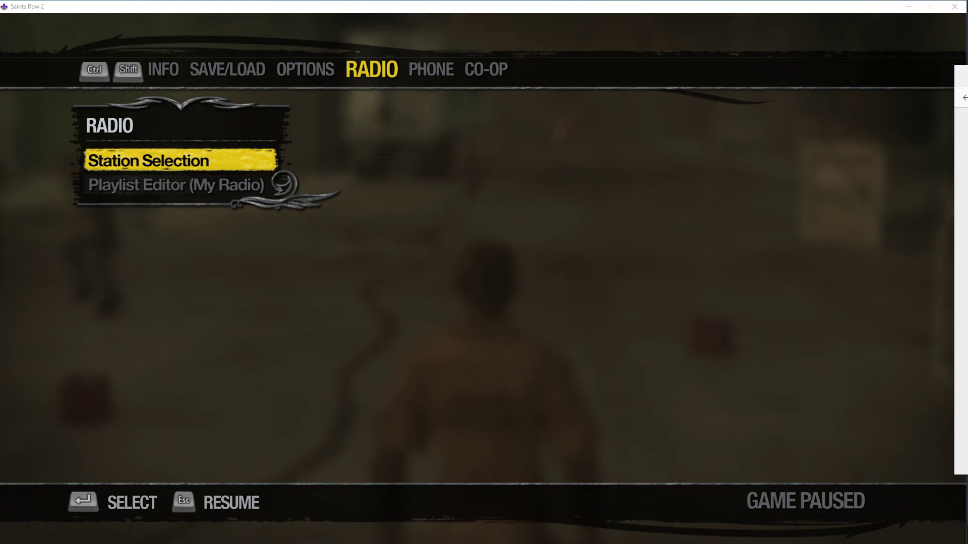
# - Browse the phone menu, returning from the radio, and open the cheats list
pyautogui.press('shift')
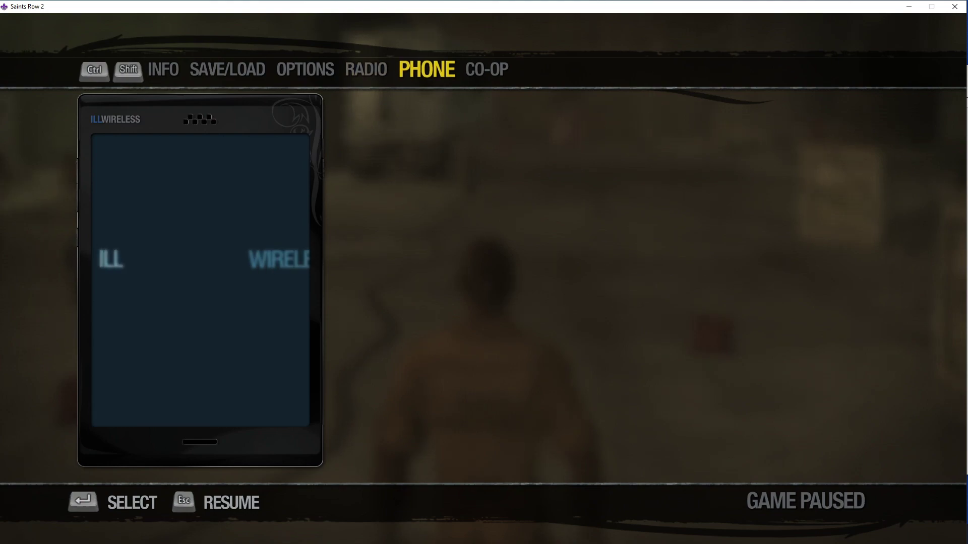
pyautogui.press('Down')
pyautogui.press('Return')
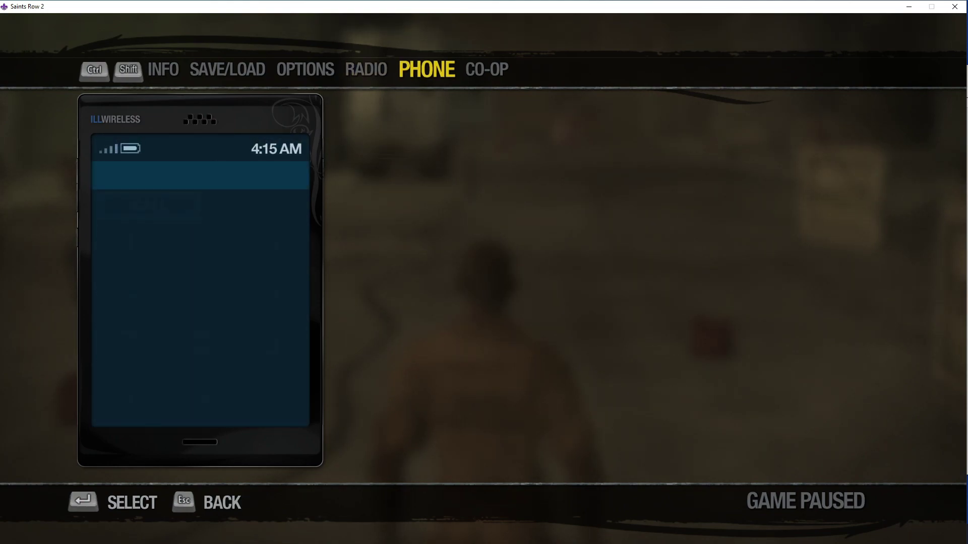
pyautogui.press('Down')
pyautogui.press('Down')
pyautogui.press('Down')
pyautogui.press('shift')
pyautogui.press('ctrl')
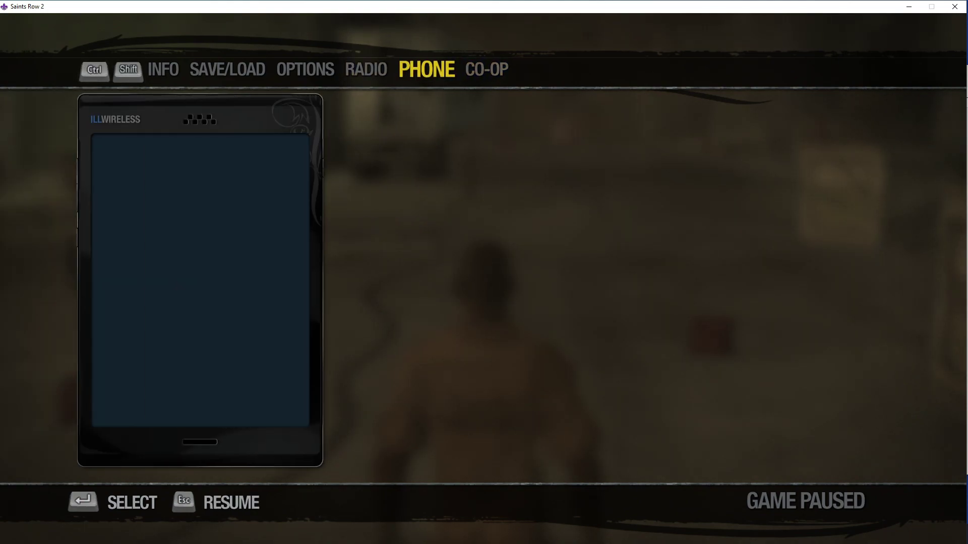
pyautogui.press('ctrl')
pyautogui.press('shift')
pyautogui.press('Down')
pyautogui.press('Down')
pyautogui.press('Down')
pyautogui.press('Return')
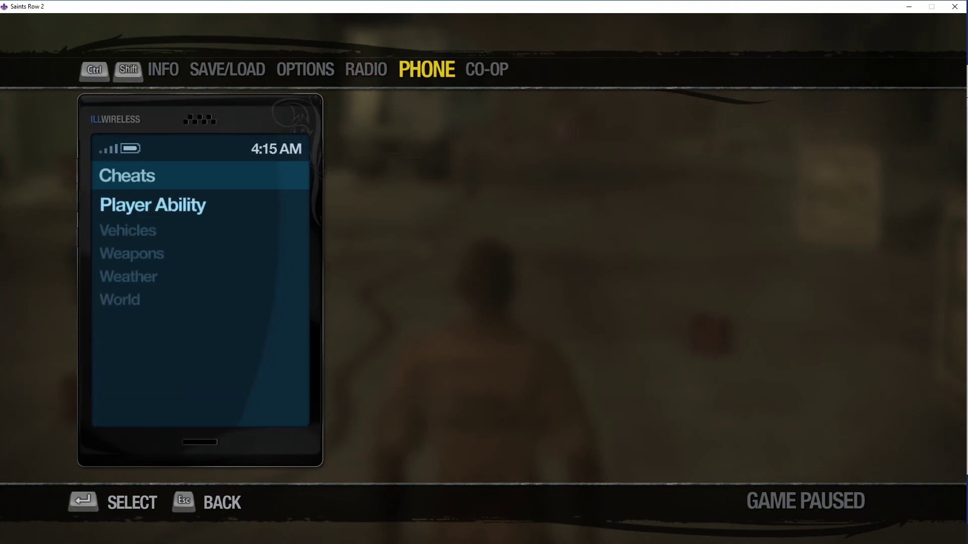
# - Back out of the cheats list and open the phone's dialing keypad
pyautogui.press('Escape')
pyautogui.press('Down')
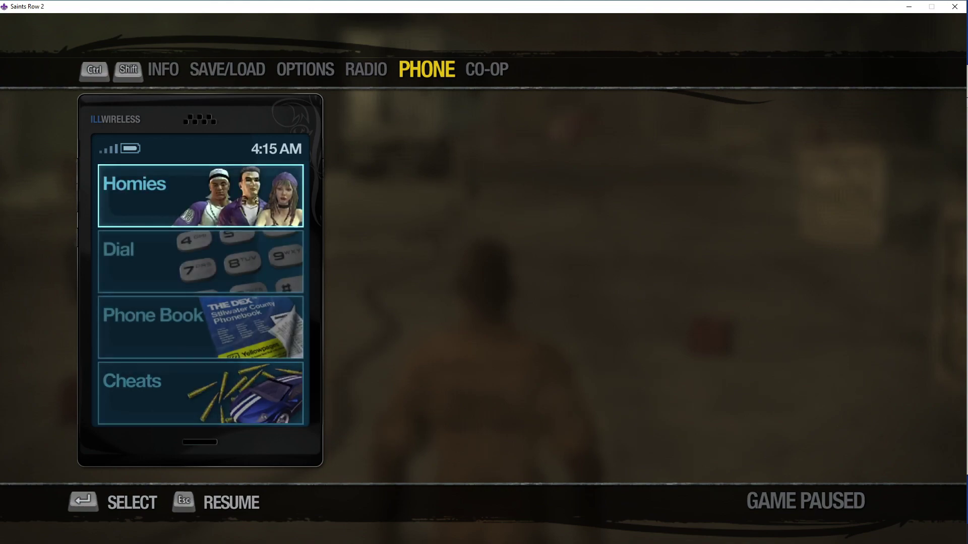
pyautogui.press('Up')
pyautogui.press('Up')
pyautogui.press('Up')
pyautogui.press('Return')
# - Dial cheat code #3, call it, and dismiss the confirmation
pyautogui.press('Down')
pyautogui.press('Down')
pyautogui.press('Down')
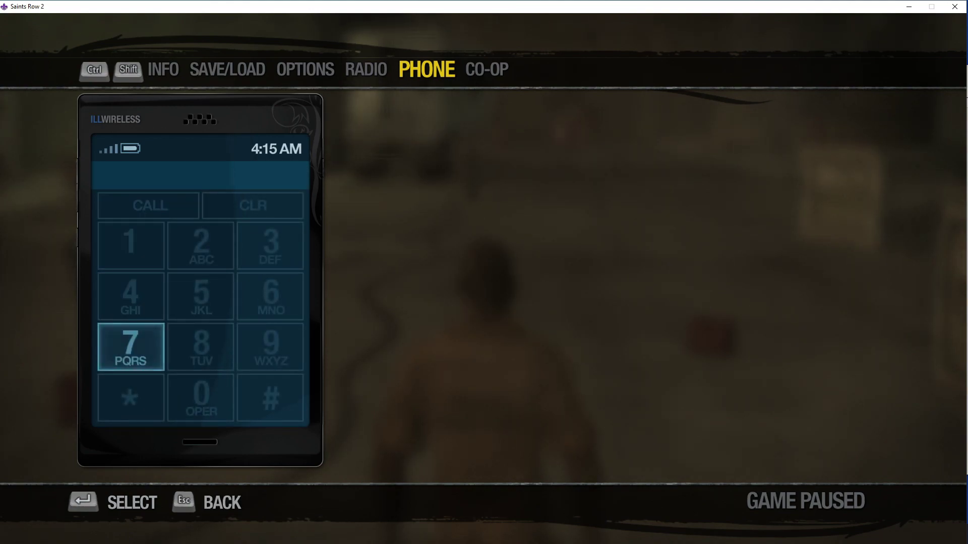
pyautogui.press('Down')
pyautogui.press('Right')
pyautogui.press('Right')
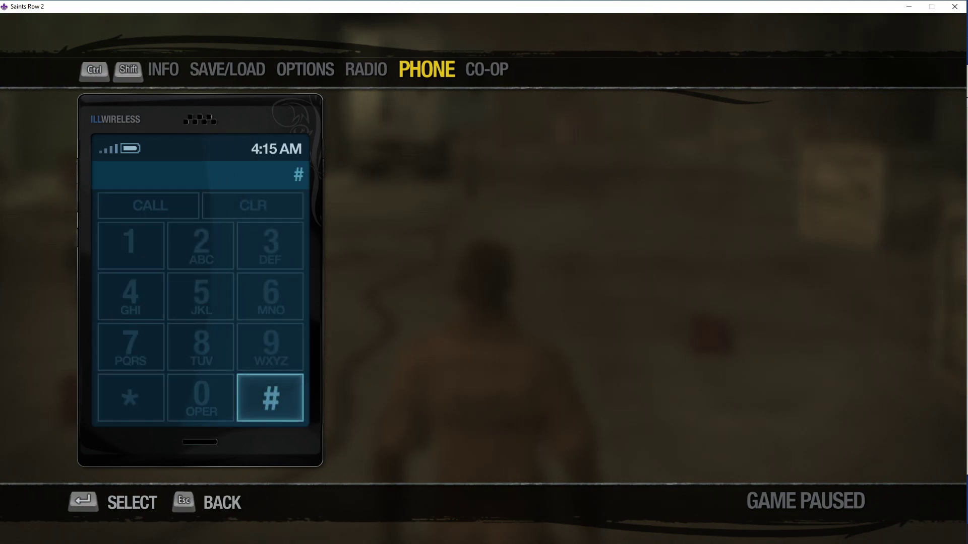
pyautogui.press('Up')
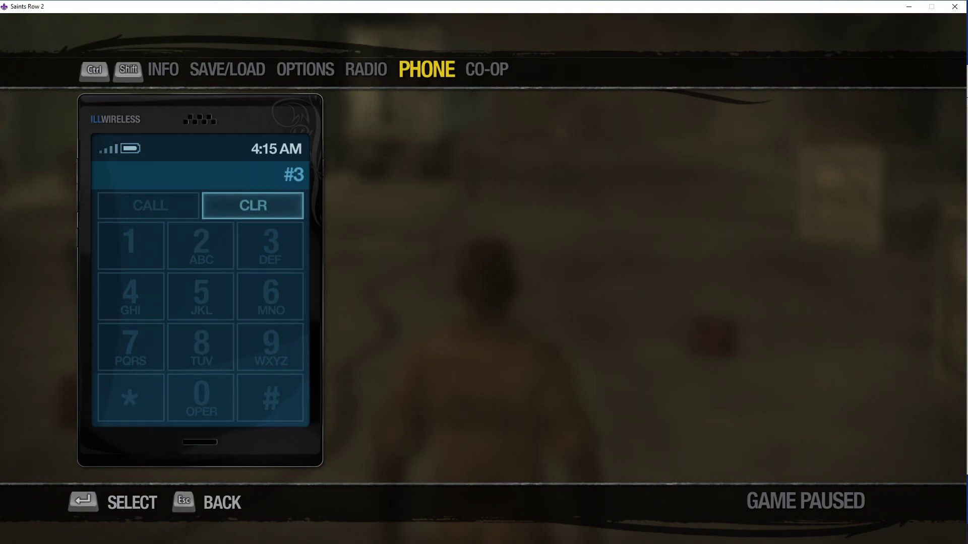
pyautogui.press('Left')
pyautogui.press('Return')
pyautogui.press('Return')
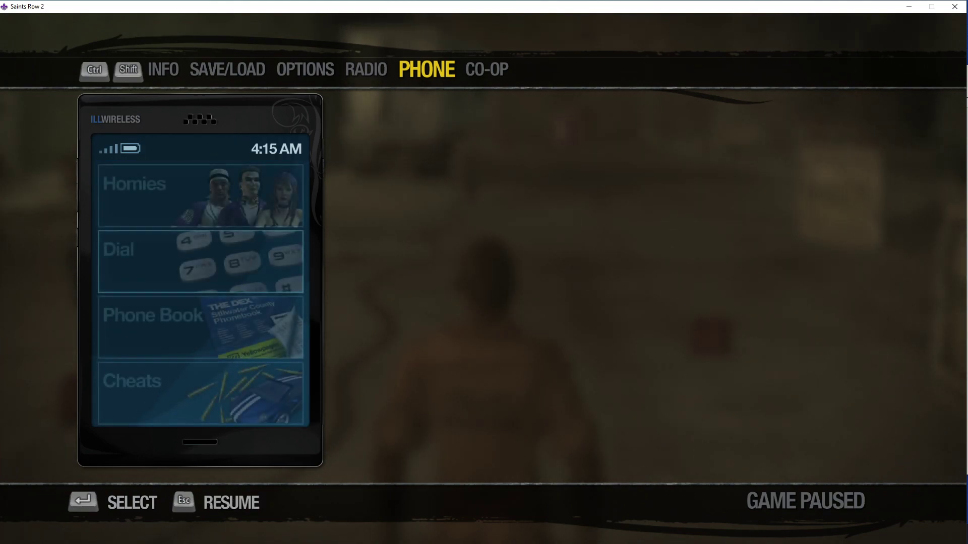
# - Check the new cheat under Cheats > Player Ability, resume the game, then pause again
pyautogui.press('Down')
pyautogui.press('Down')
pyautogui.press('Return')
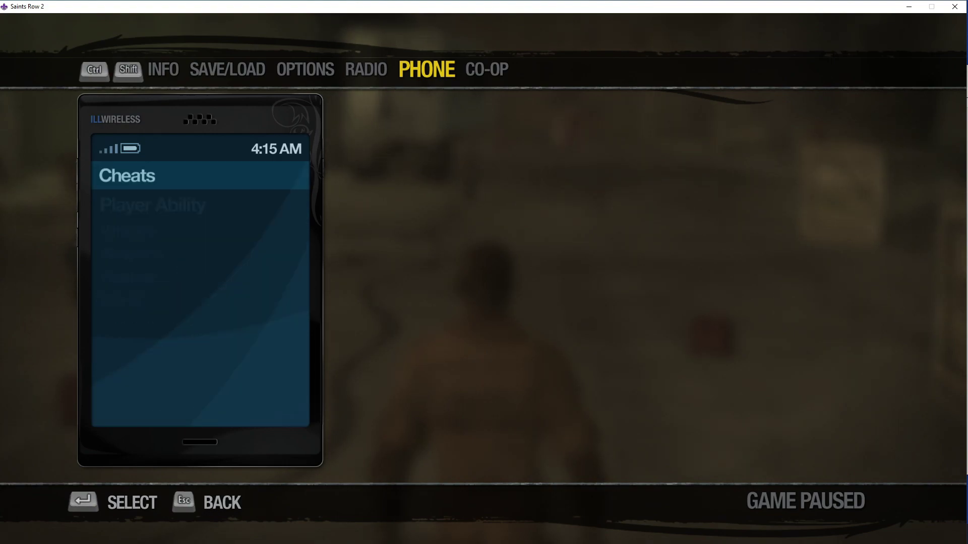
pyautogui.press('Return')
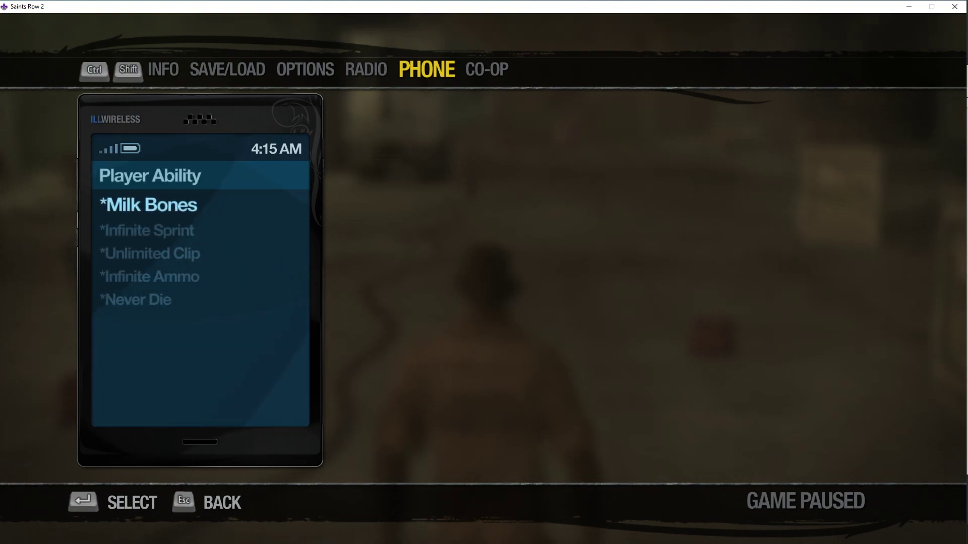
pyautogui.press('Escape')
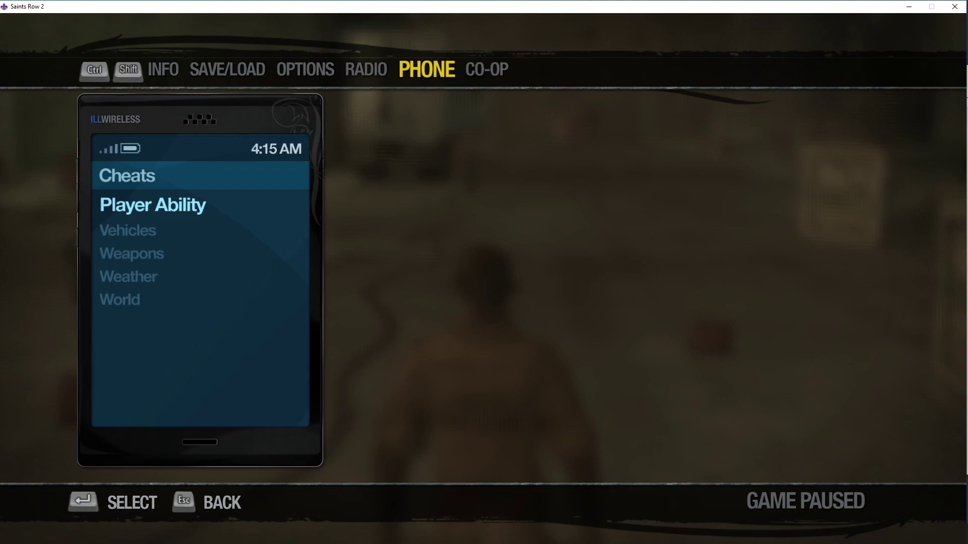
pyautogui.press('Escape')
pyautogui.press('Escape')
pyautogui.press('w')
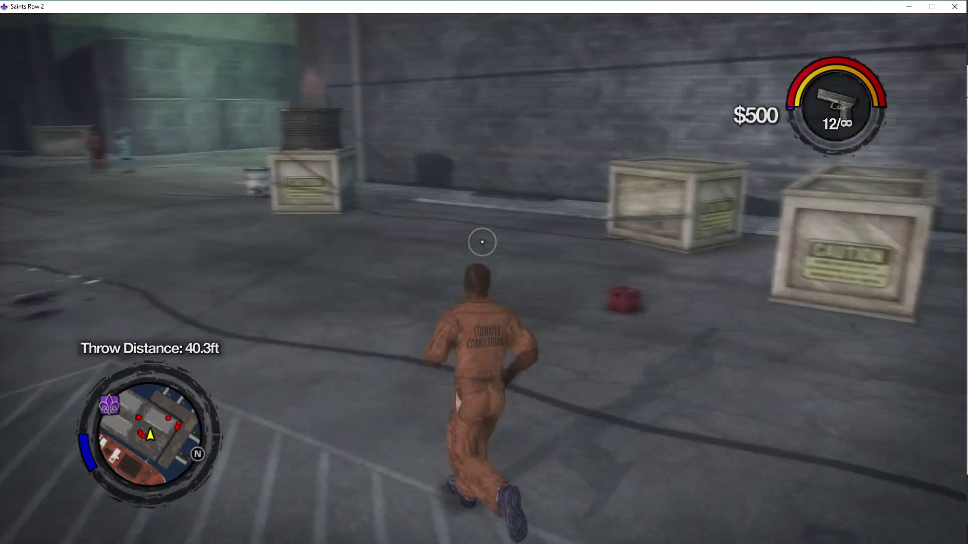
pyautogui.press('Escape')
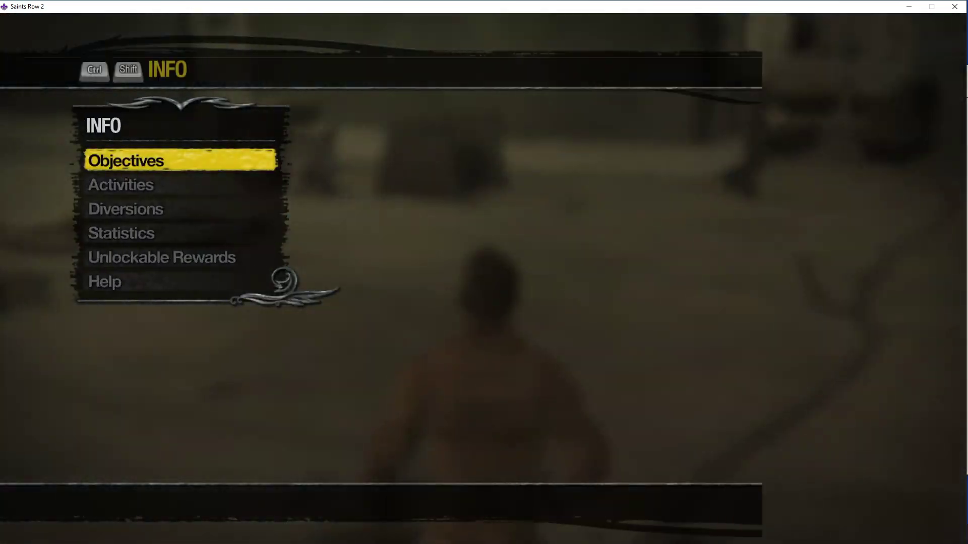
# - Attach Cheat Engine to the Saints Row 2 process, SR2_pc.exe
pyautogui.hotkey('ctrl', 'Escape')
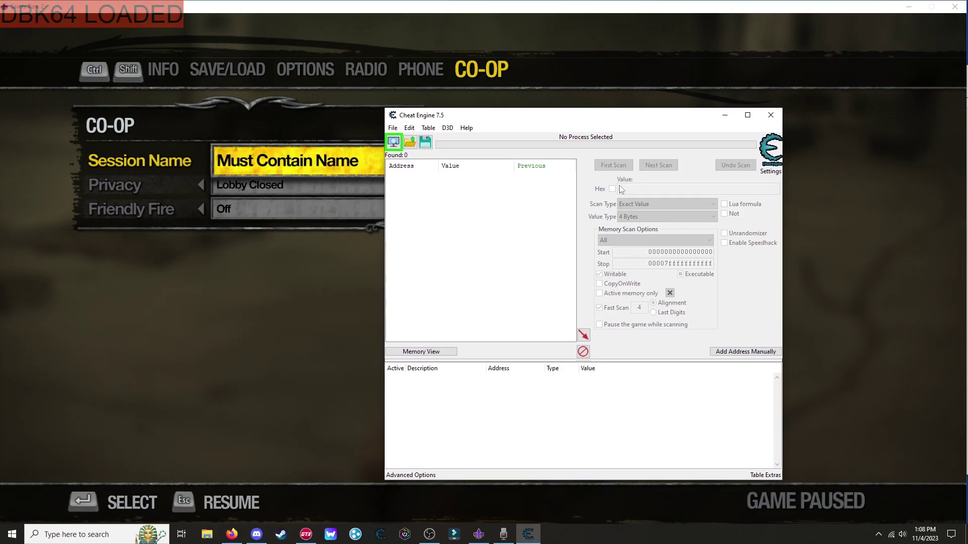
pyautogui.click(393, 142)
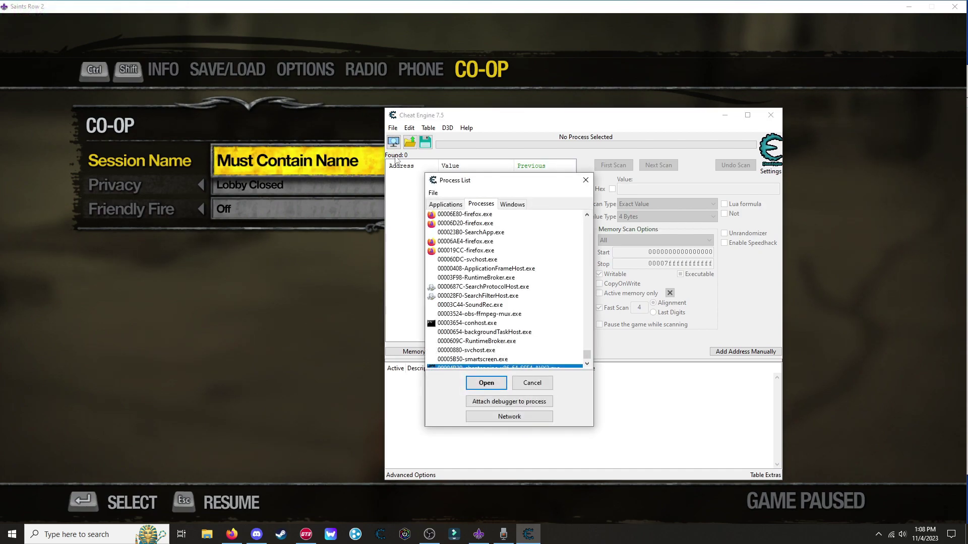
pyautogui.scroll(4, 473, 291)
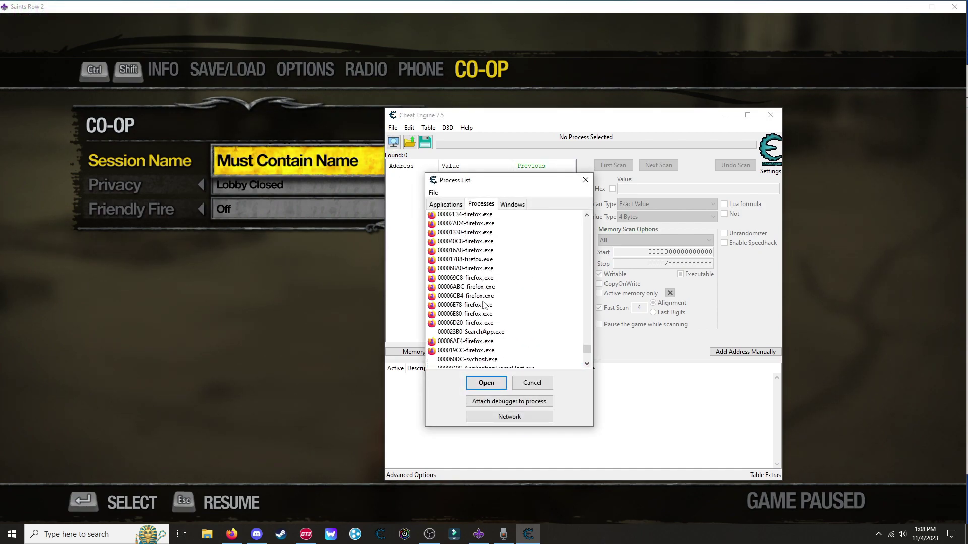
pyautogui.scroll(3, 485, 306)
pyautogui.scroll(3, 484, 306)
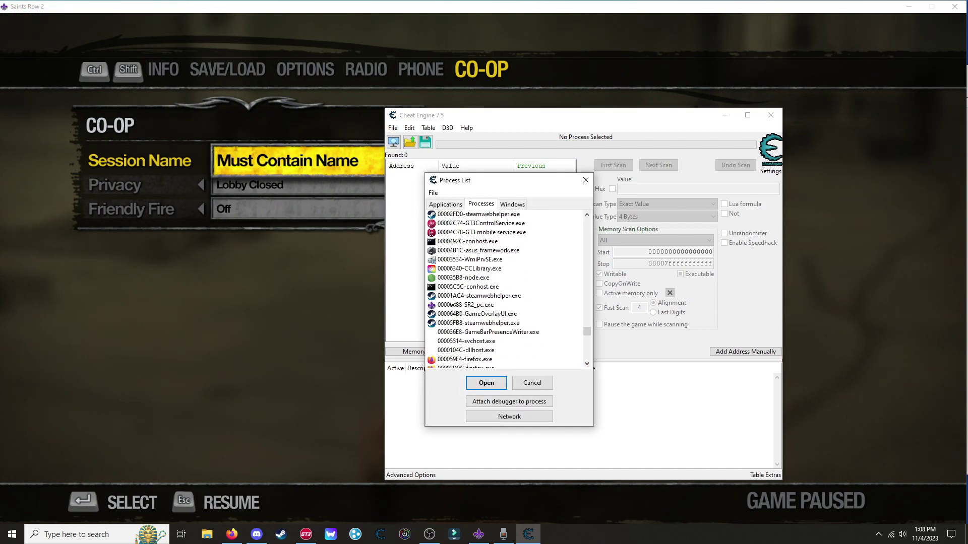
pyautogui.click(492, 387)
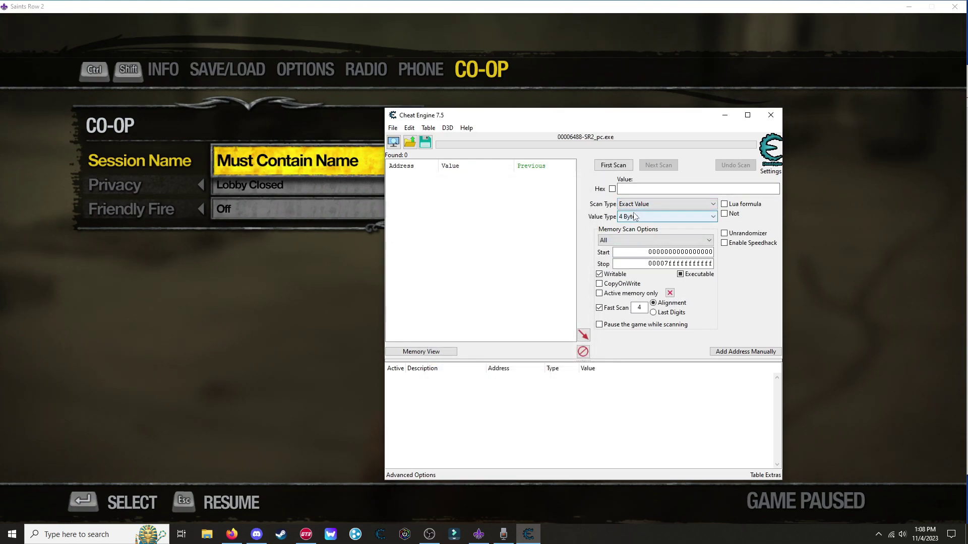
# - Run an unknown-initial-value Float first scan, then move Cheat Engine off-screen
pyautogui.click(635, 204)
pyautogui.click(638, 244)
pyautogui.click(635, 218)
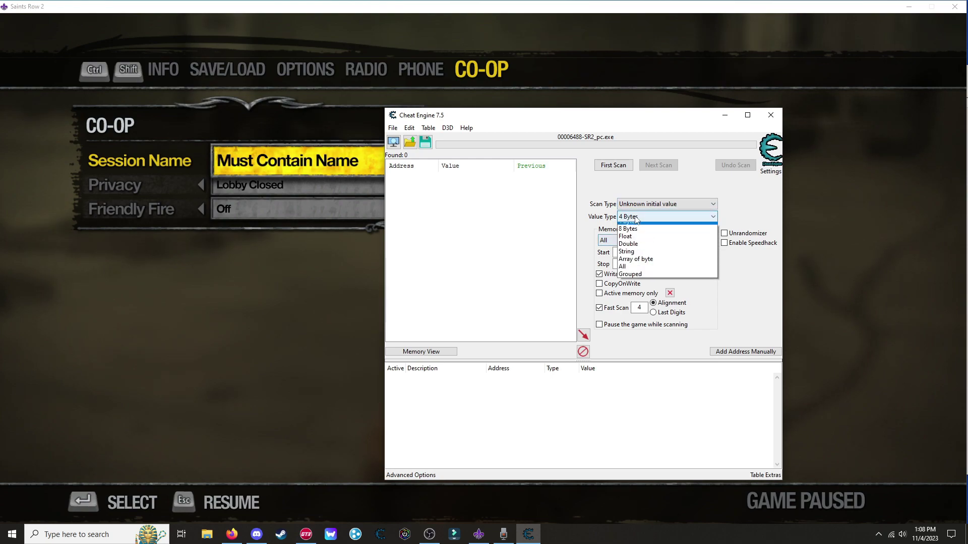
pyautogui.click(633, 265)
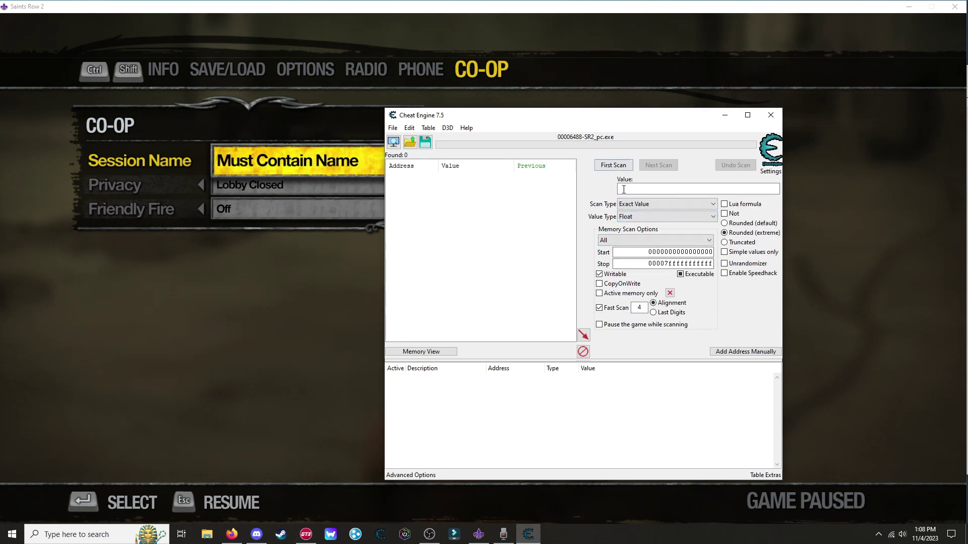
pyautogui.click(628, 204)
pyautogui.click(635, 244)
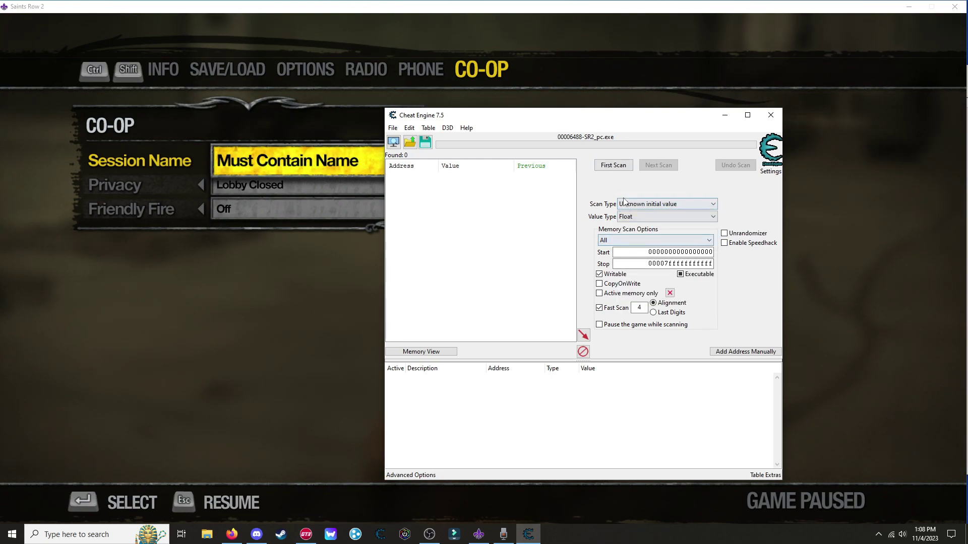
pyautogui.click(612, 166)
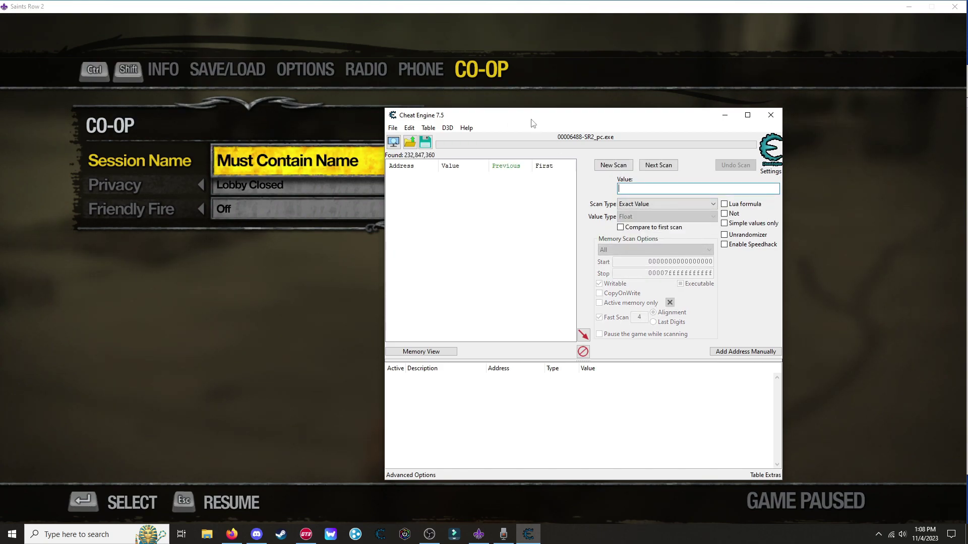
pyautogui.moveTo(532, 123); pyautogui.dragTo(966, 123)
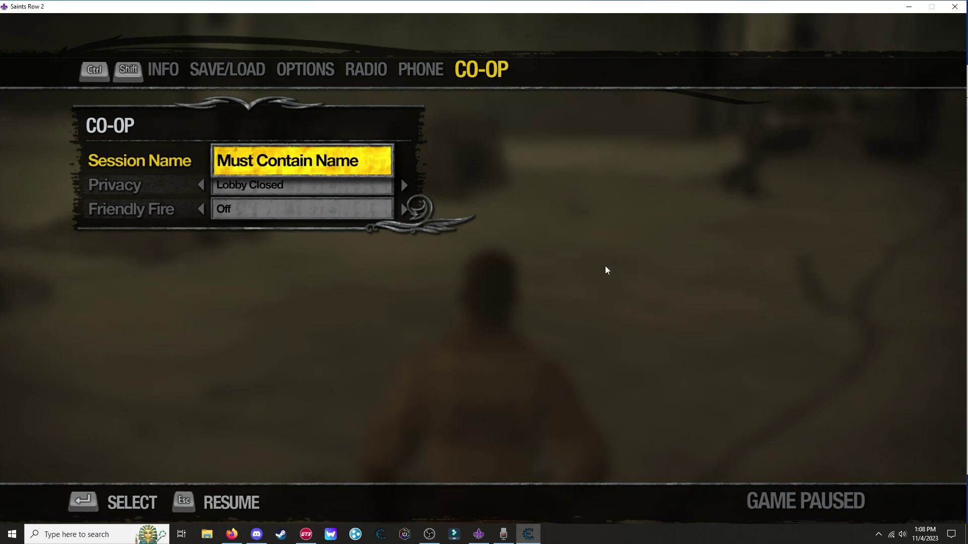
# - Resume the game, throw a gang member for a Throwing bonus, and pause again
pyautogui.click(606, 270)
pyautogui.press('Escape')
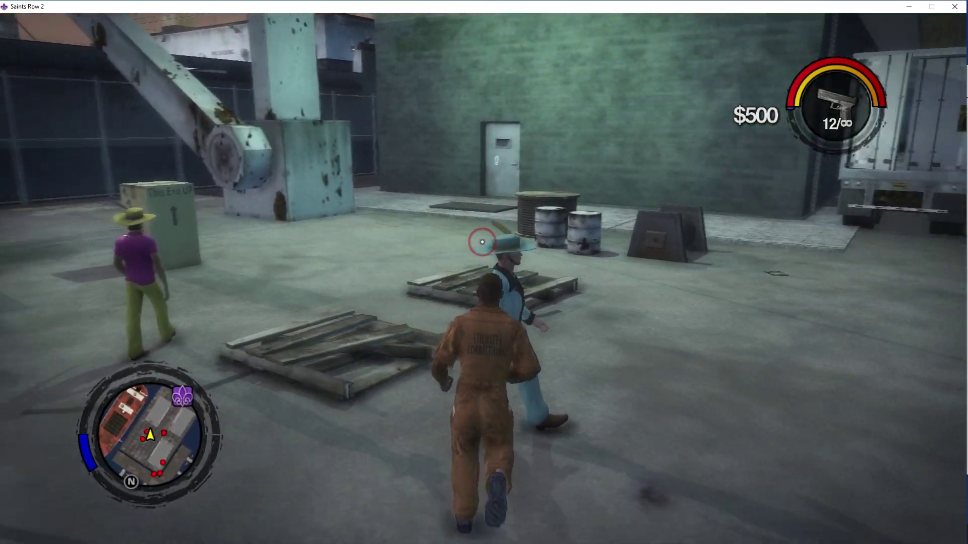
pyautogui.press('f')
pyautogui.press('f')
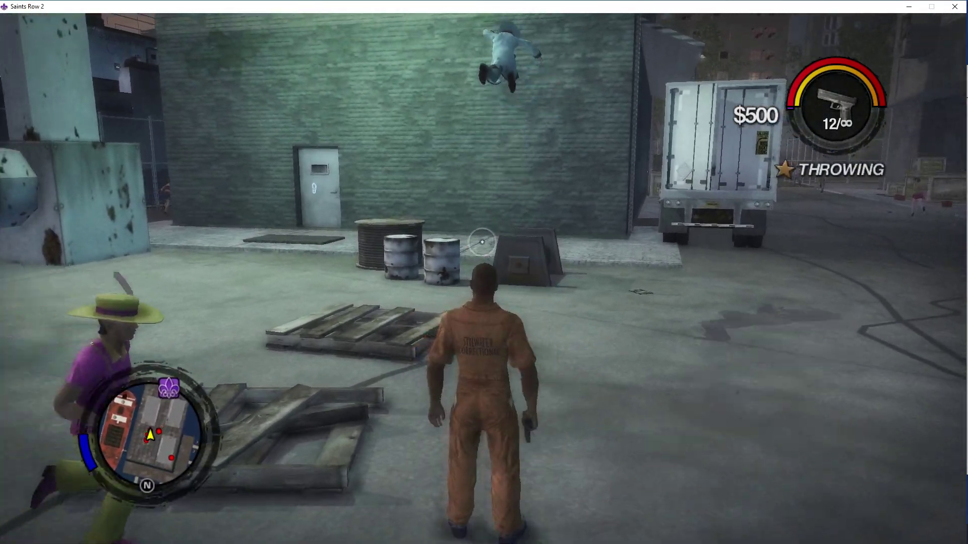
pyautogui.press('s')
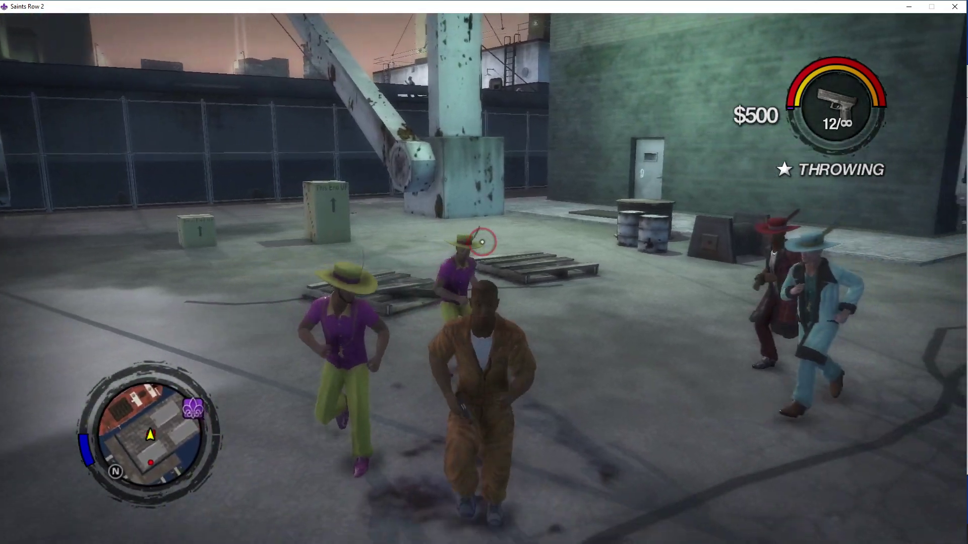
pyautogui.press('Escape')
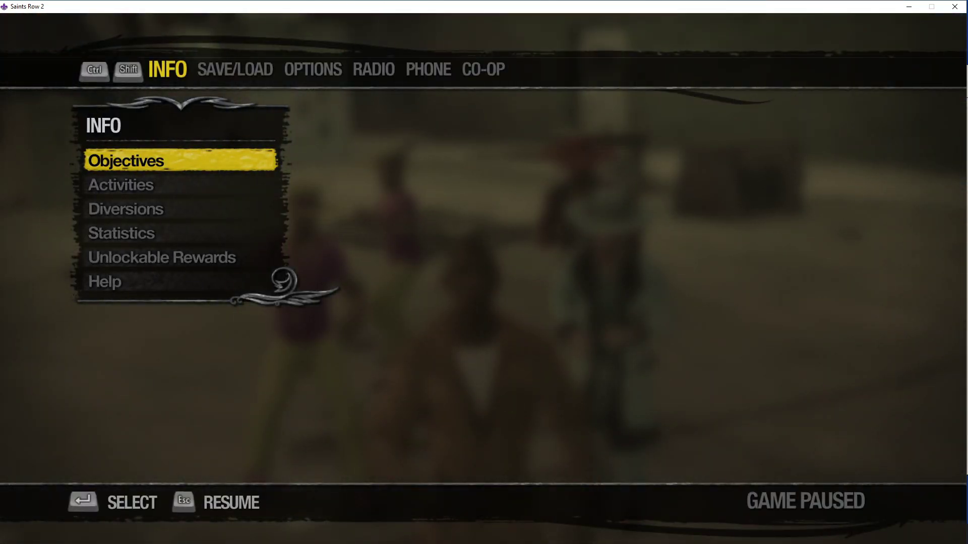
# - Bring Cheat Engine back to the centre and run an Increased value next scan
pyautogui.hotkey('ctrl', 'Escape')
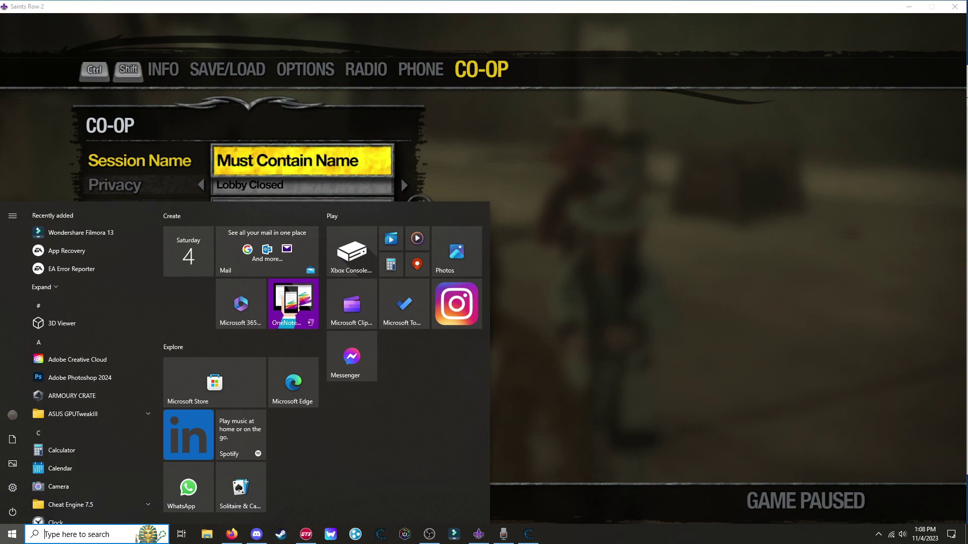
pyautogui.click(529, 533)
pyautogui.moveTo(908, 134); pyautogui.dragTo(554, 108)
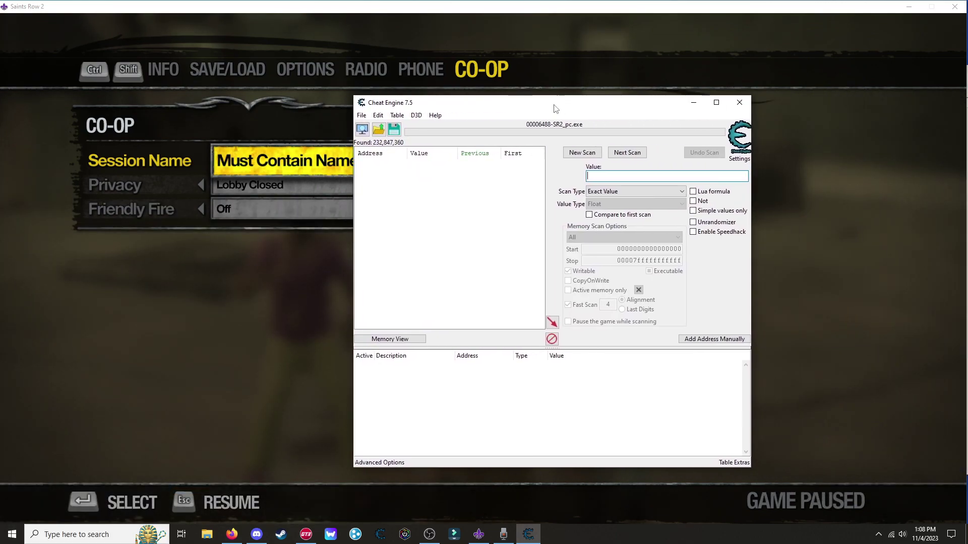
pyautogui.click(587, 192)
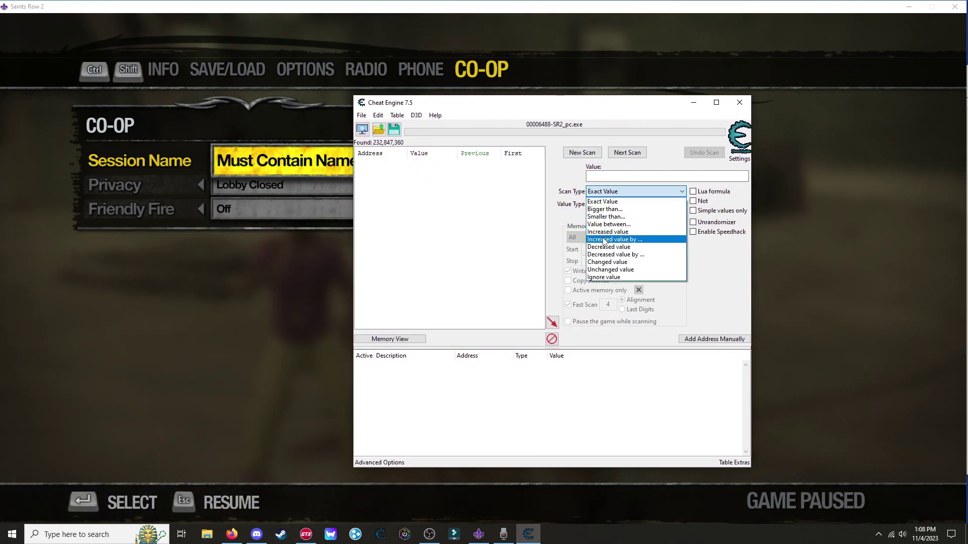
pyautogui.click(606, 234)
pyautogui.click(625, 154)
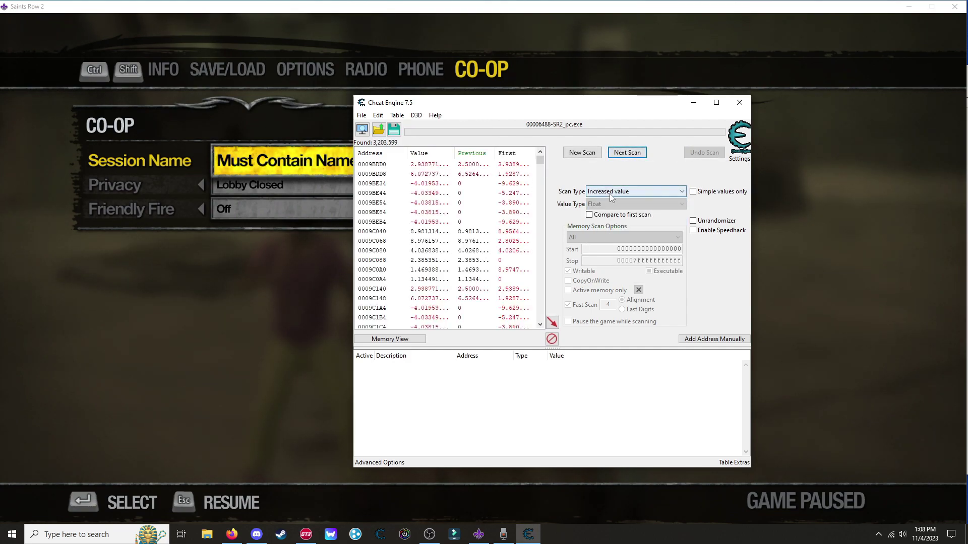
# - Run two Unchanged value next scans, leaving about 1.92 million addresses
pyautogui.click(611, 195)
pyautogui.click(612, 269)
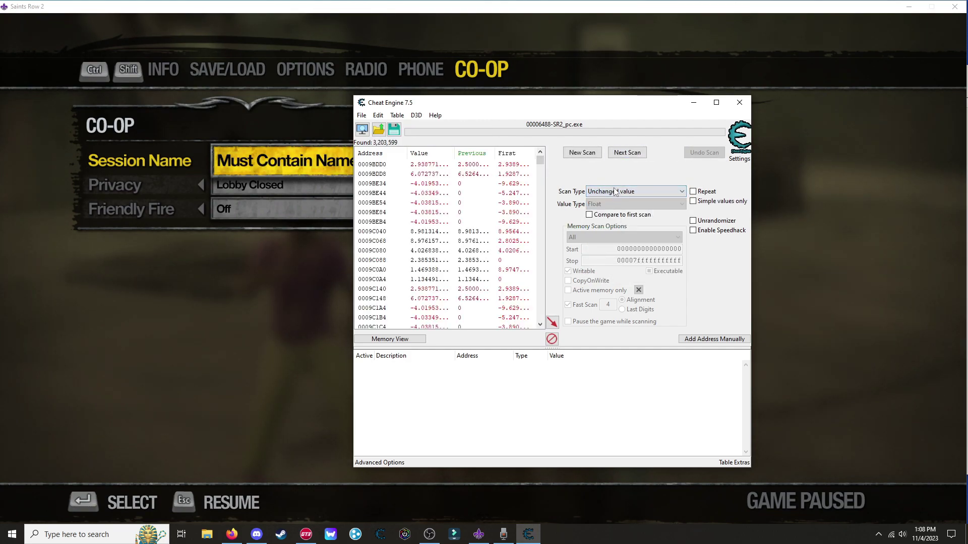
pyautogui.click(621, 155)
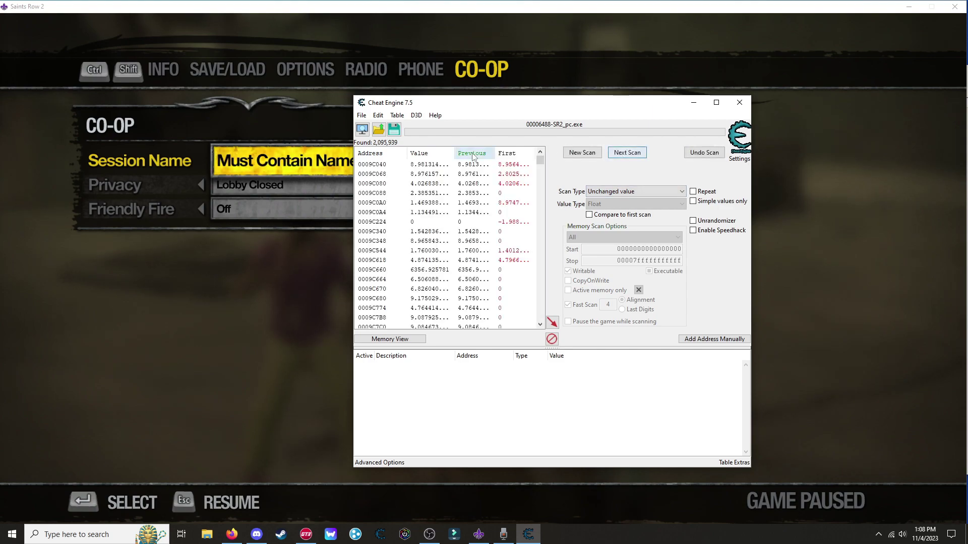
pyautogui.click(636, 154)
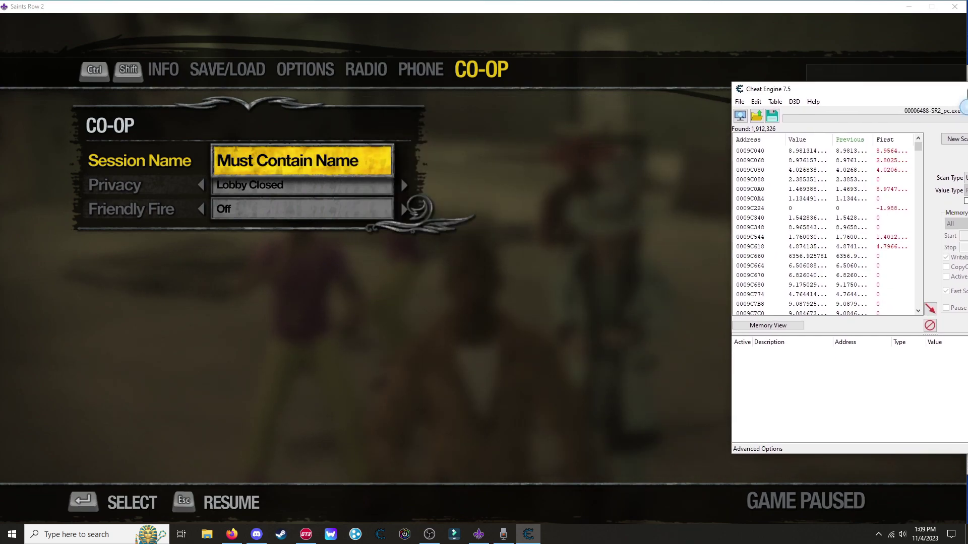
# - Resume the game, then beat and shoot several gang members, finishing with a shotgun
pyautogui.moveTo(591, 108); pyautogui.dragTo(967, 109)
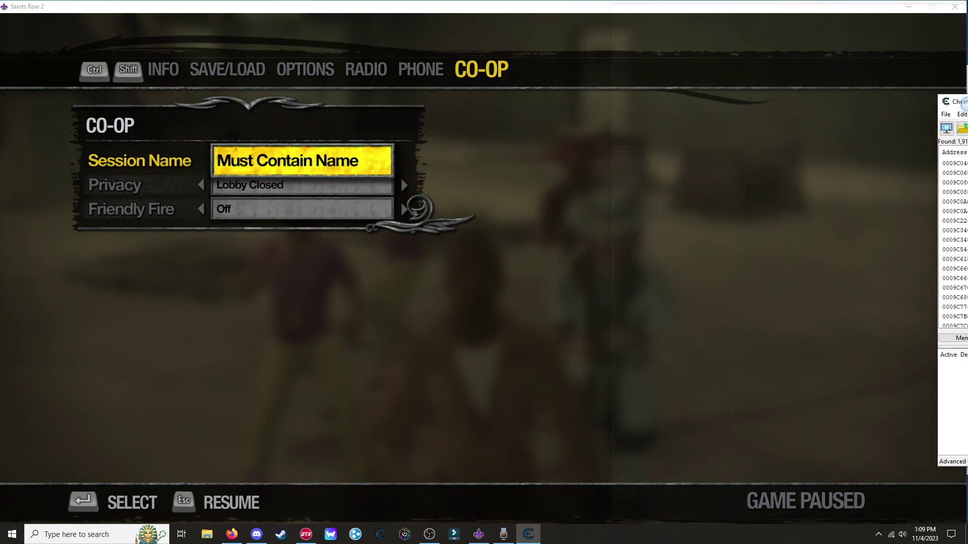
pyautogui.press('Escape')
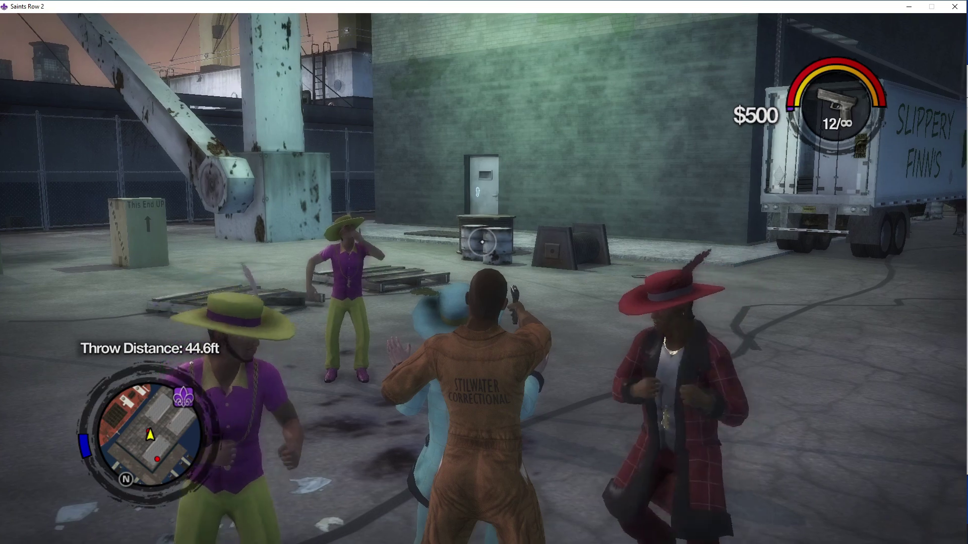
pyautogui.click(482, 241)
pyautogui.scroll(-1, 481, 241)
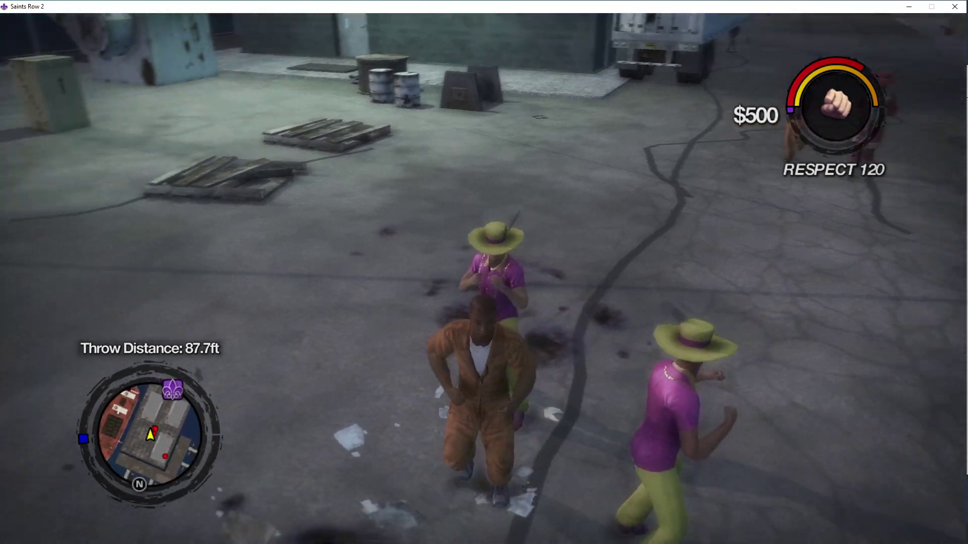
pyautogui.click(481, 242)
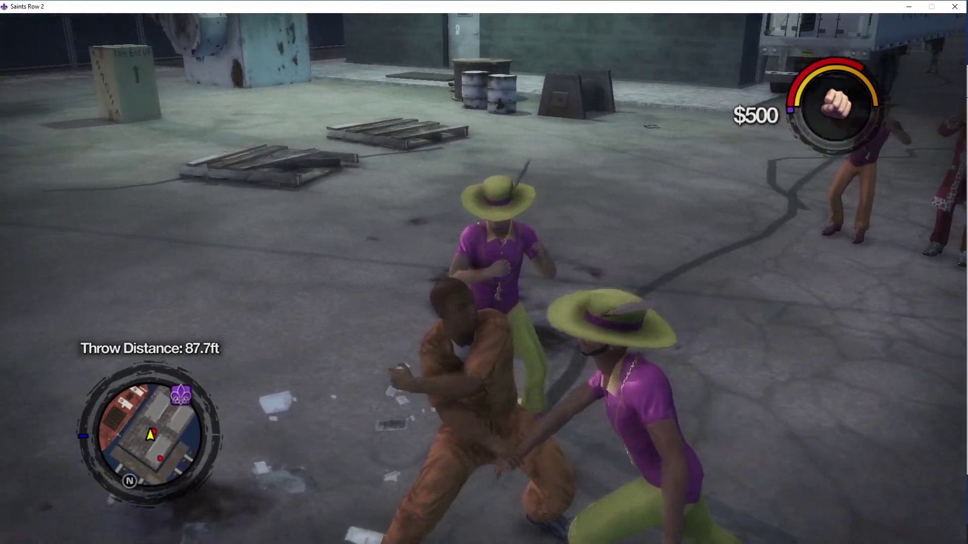
pyautogui.click(482, 241)
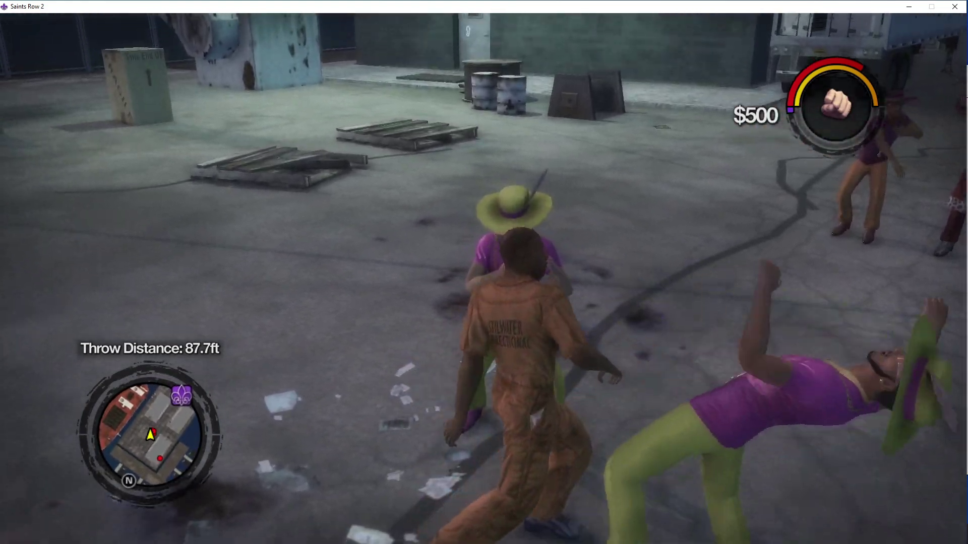
pyautogui.press('w')
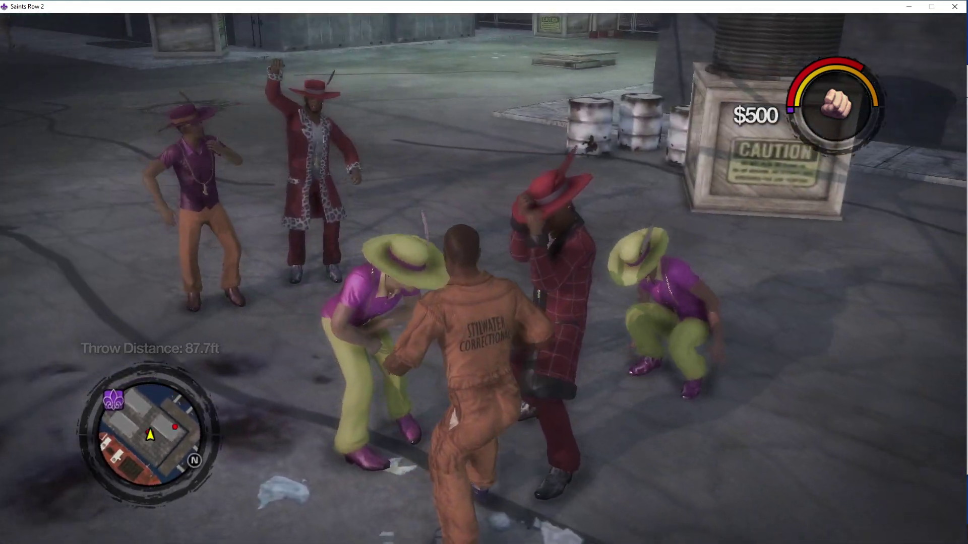
pyautogui.click(484, 272)
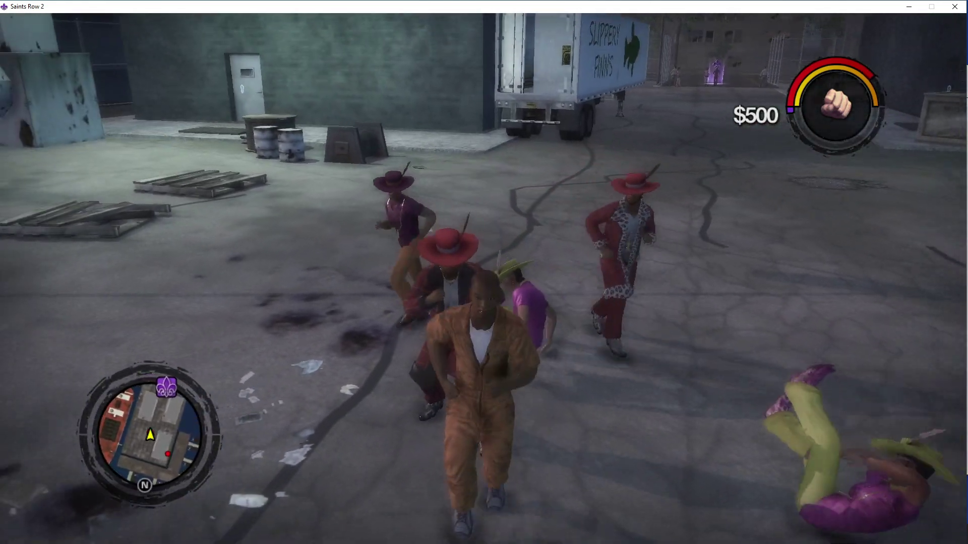
pyautogui.scroll(-1, 481, 241)
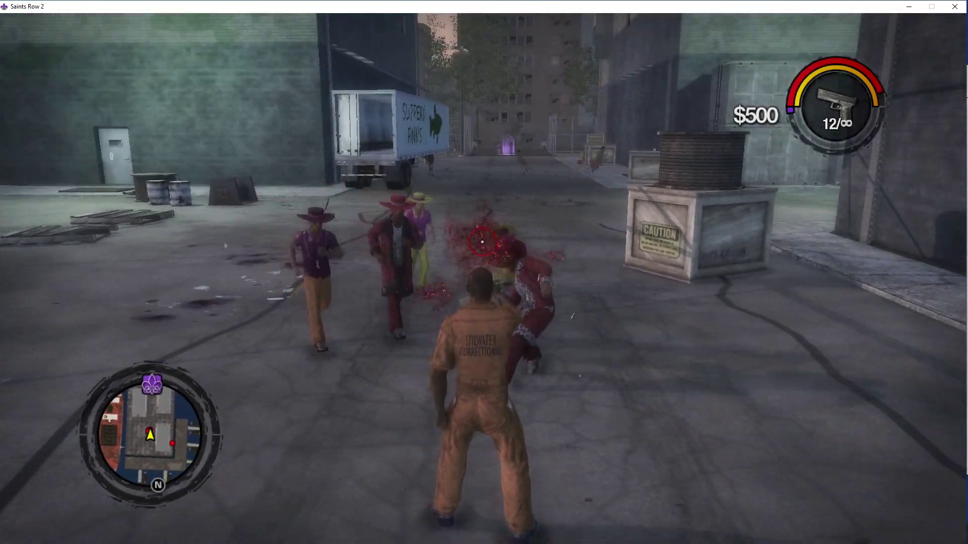
pyautogui.click(480, 241)
pyautogui.scroll(-1, 481, 242)
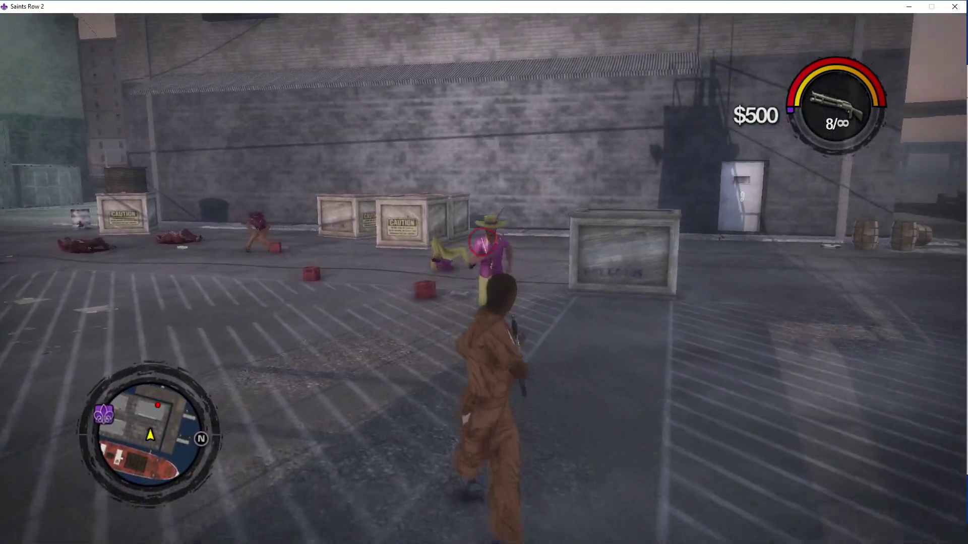
pyautogui.click(480, 241)
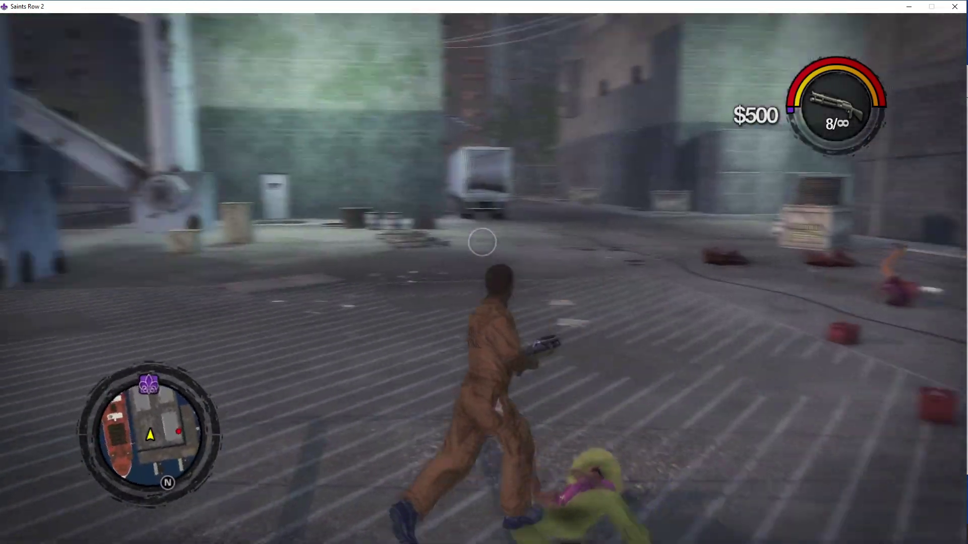
# - Pause the game, open Cheat Engine's Scan Type list for Increased value, then move the window aside
pyautogui.press('Escape')
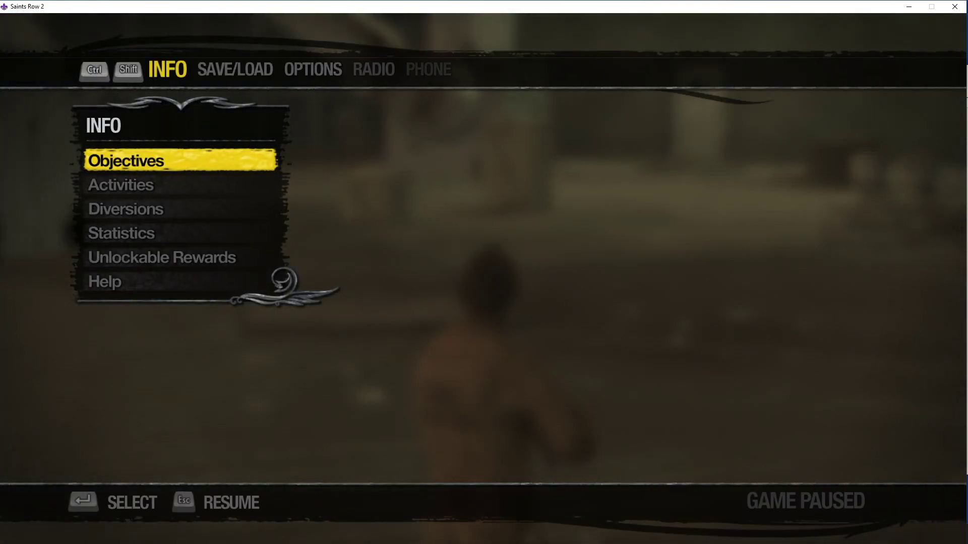
pyautogui.click(529, 534)
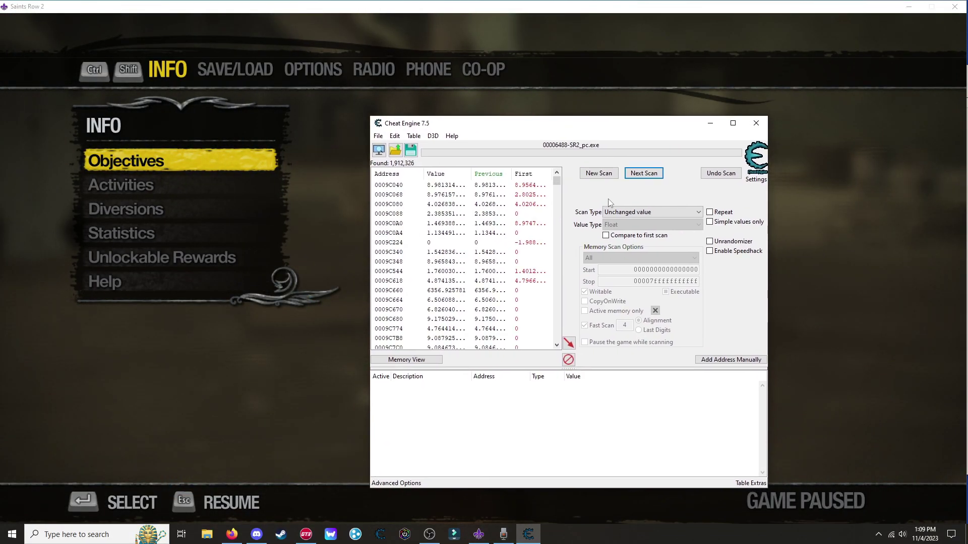
pyautogui.click(623, 214)
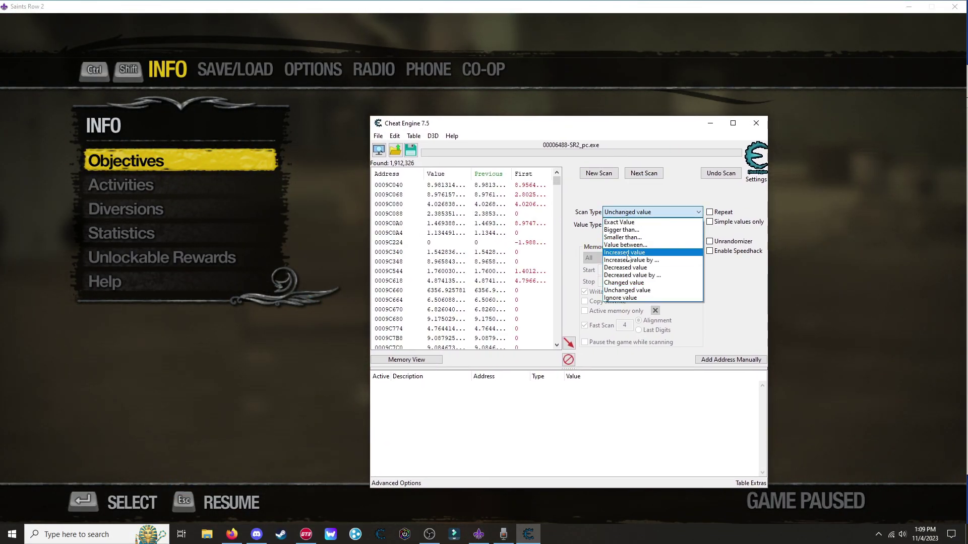
pyautogui.moveTo(552, 131); pyautogui.dragTo(967, 121)
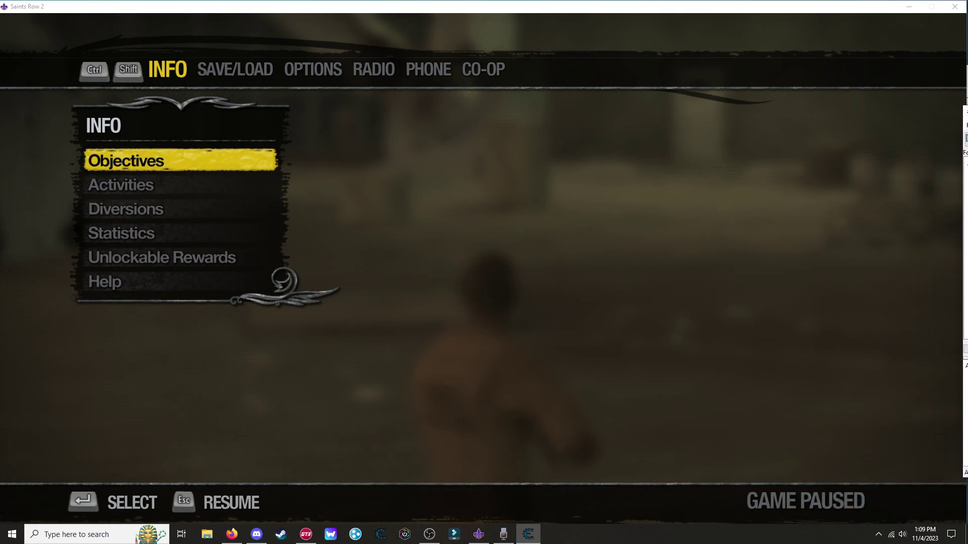
# - Resume, throw a woman pedestrian with bare fists for 160 respect, and pause again
pyautogui.press('Escape')
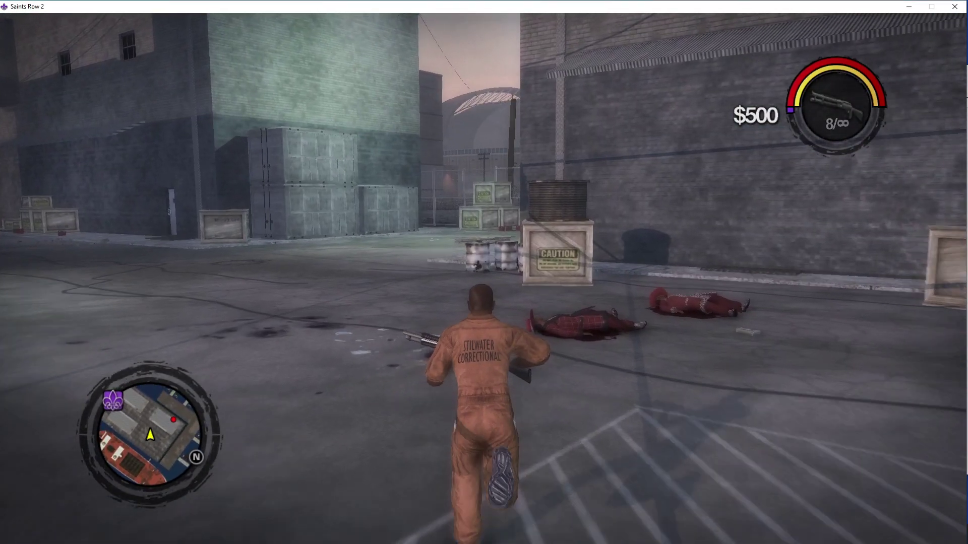
pyautogui.press('w')
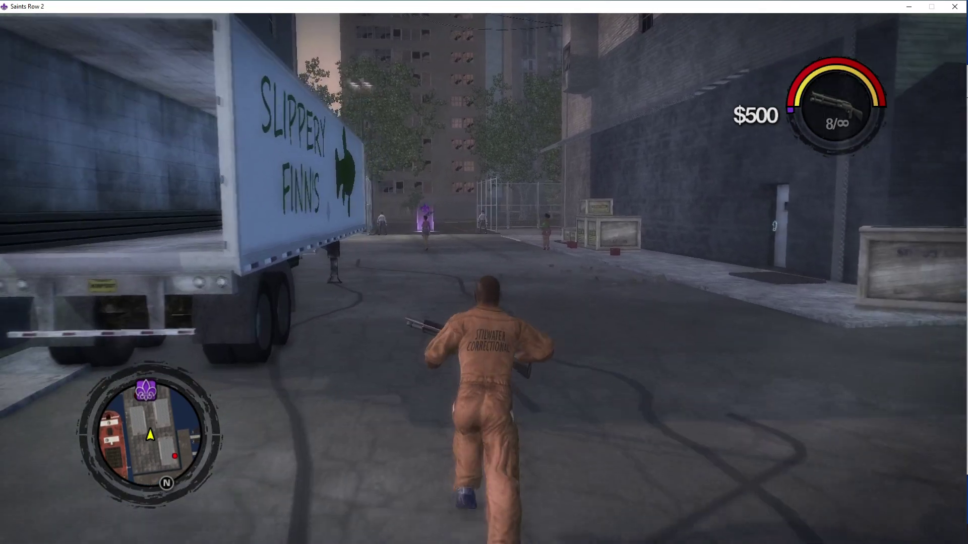
pyautogui.press('1')
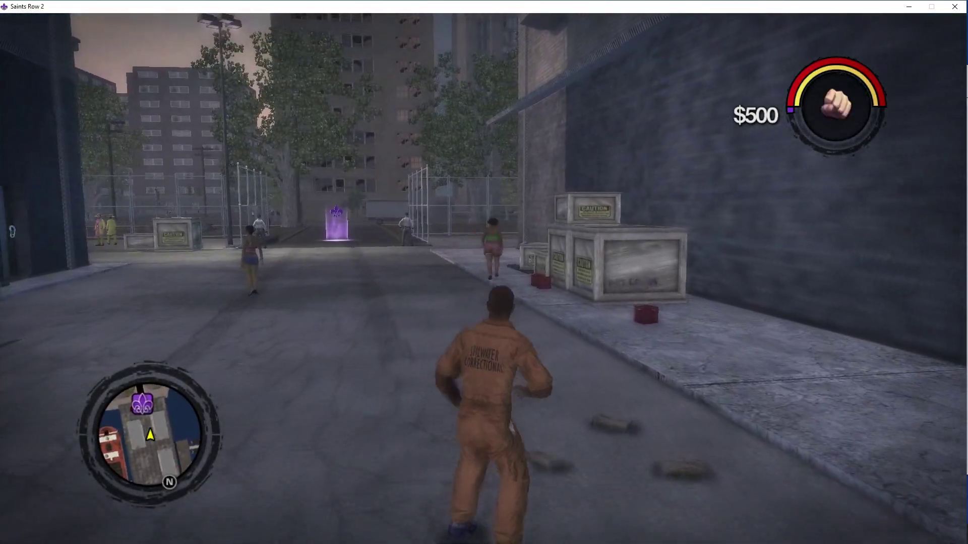
pyautogui.press('w')
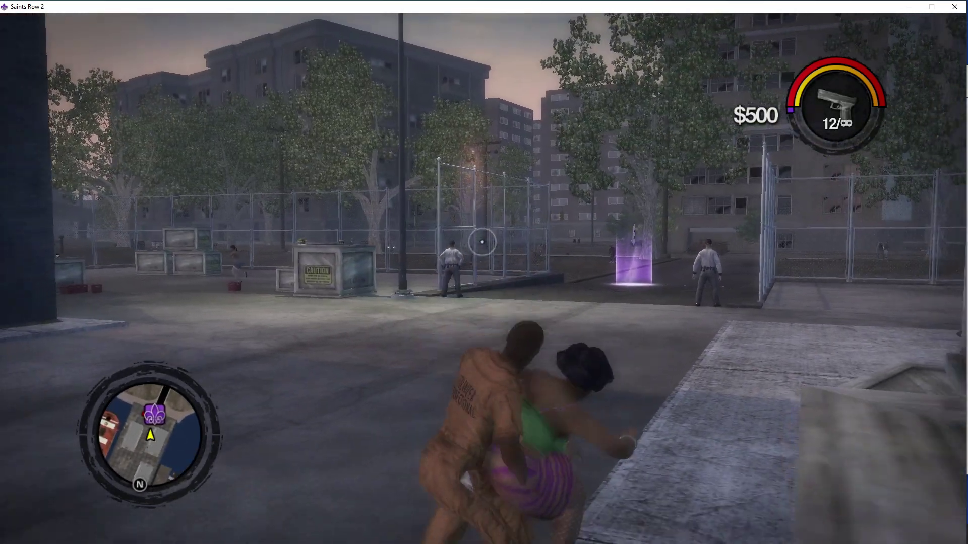
pyautogui.press('f')
pyautogui.press('s')
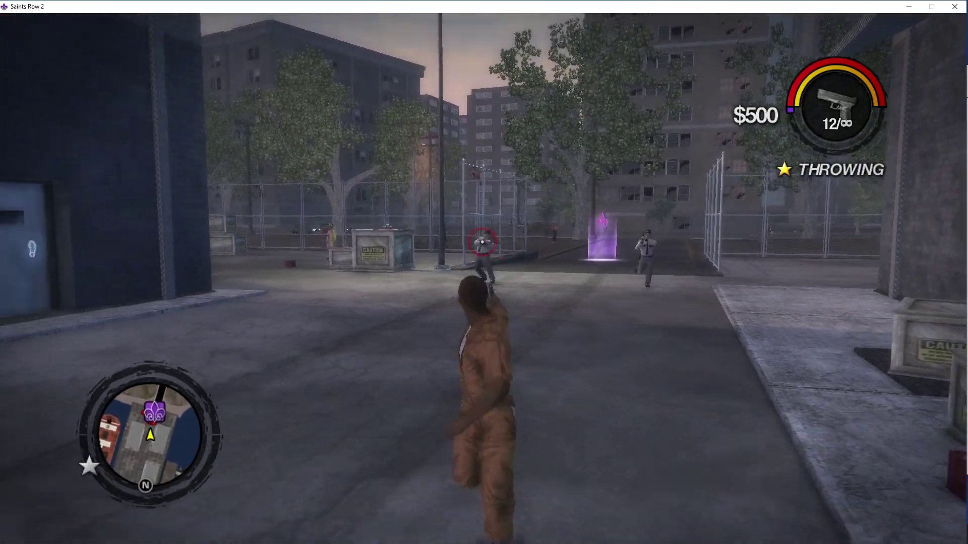
pyautogui.press('w')
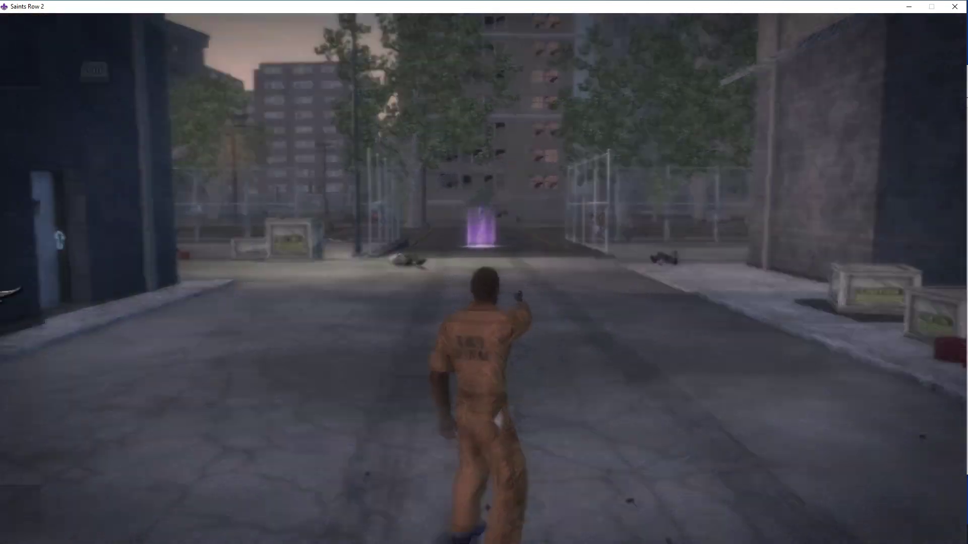
pyautogui.press('Escape')
# - Bring Cheat Engine forward and reposition it for the next scan
pyautogui.press('super')
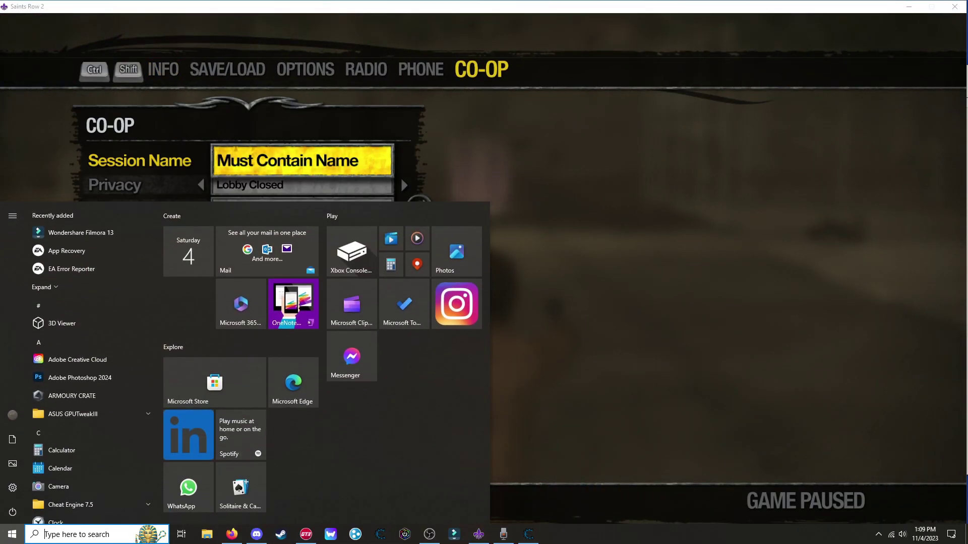
pyautogui.click(528, 534)
pyautogui.moveTo(565, 156); pyautogui.dragTo(506, 121)
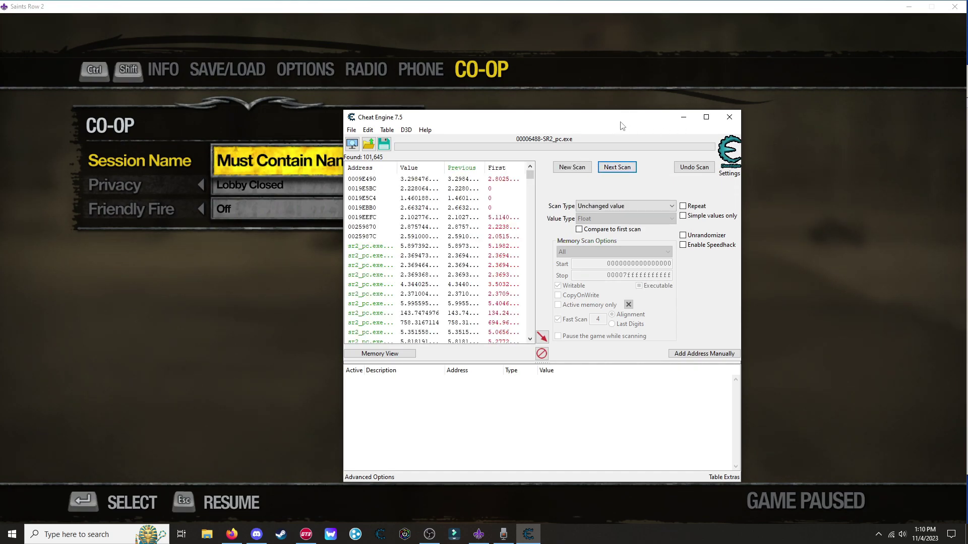
# - Resume the game, throw a yellow-clad pedestrian, and shoot a guard by the crates
pyautogui.hotkey('alt', 'Tab')
pyautogui.press('Escape')
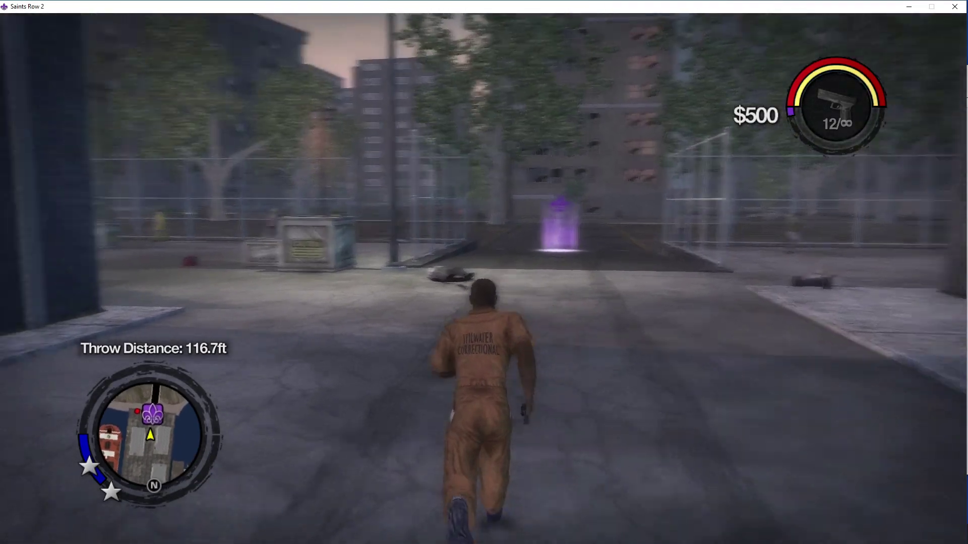
pyautogui.press('w')
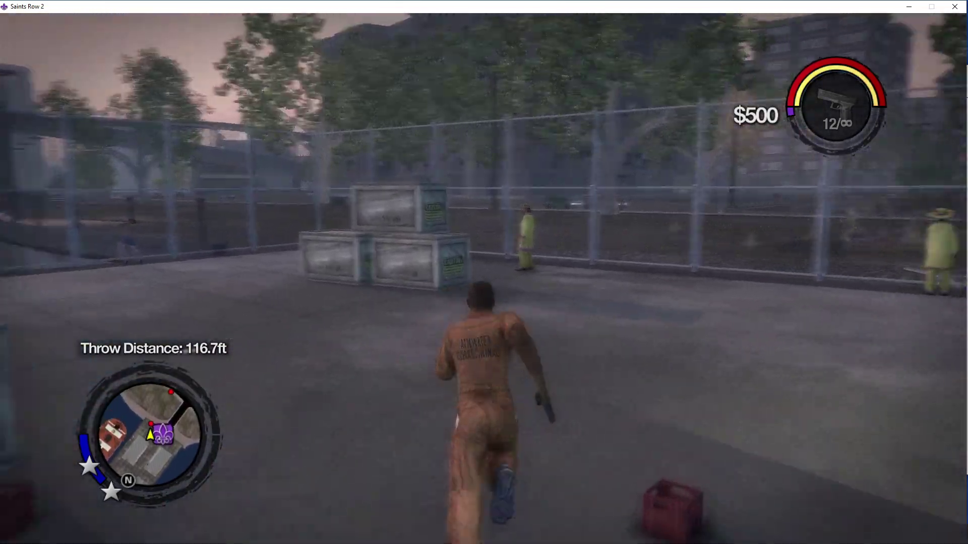
pyautogui.press('w')
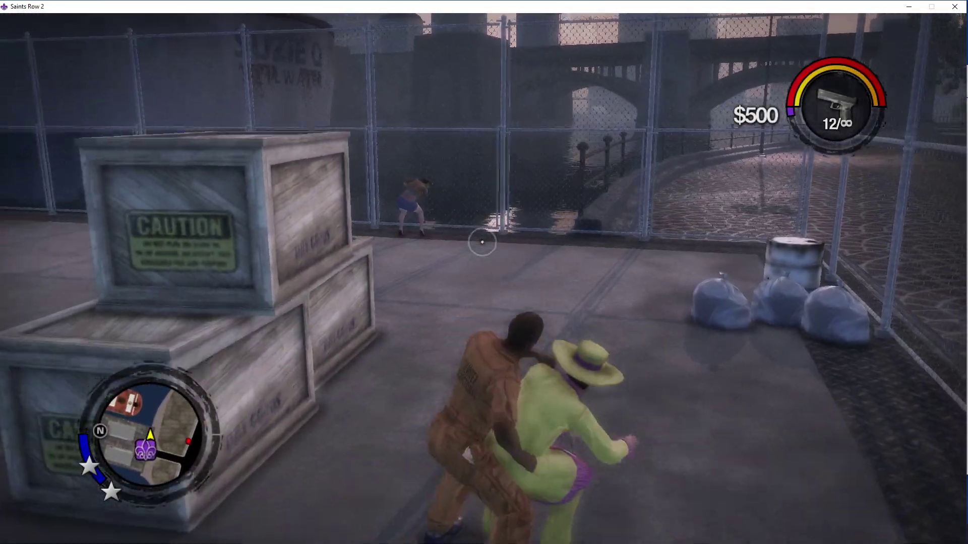
pyautogui.click(482, 242)
pyautogui.press('w')
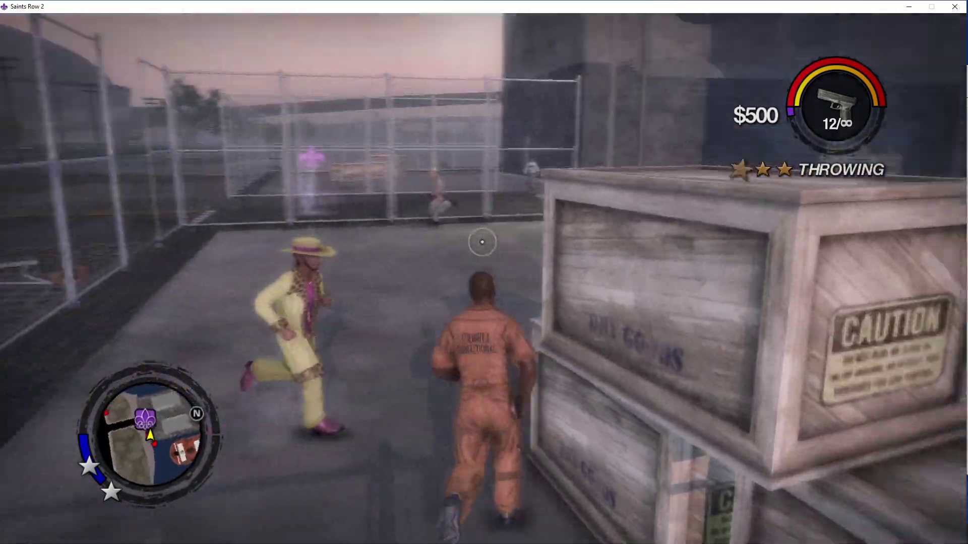
pyautogui.scroll(-1, 481, 242)
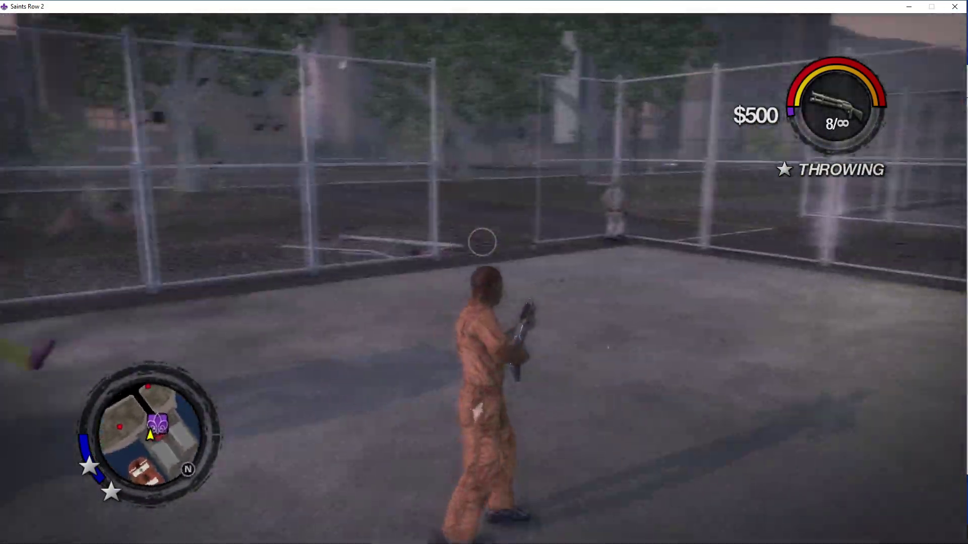
pyautogui.press('w')
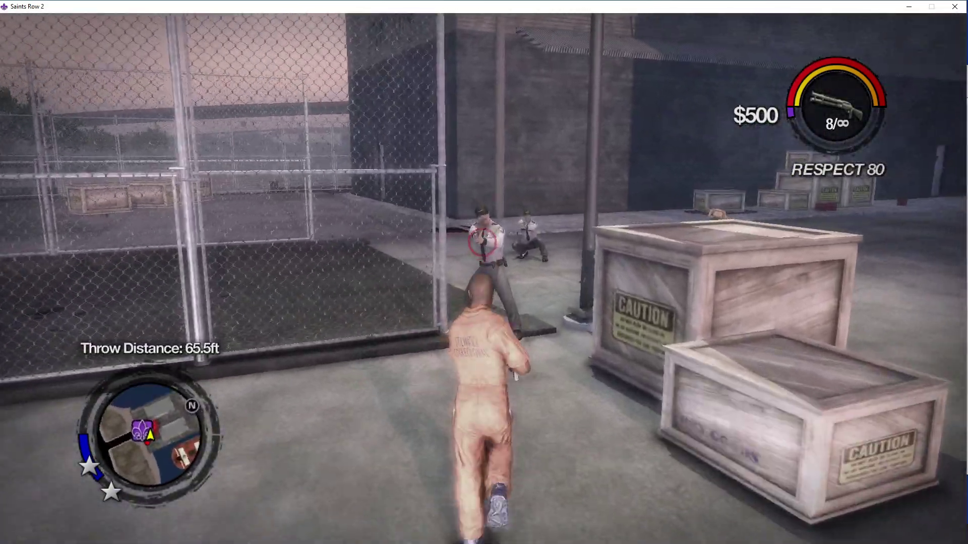
pyautogui.click(481, 243)
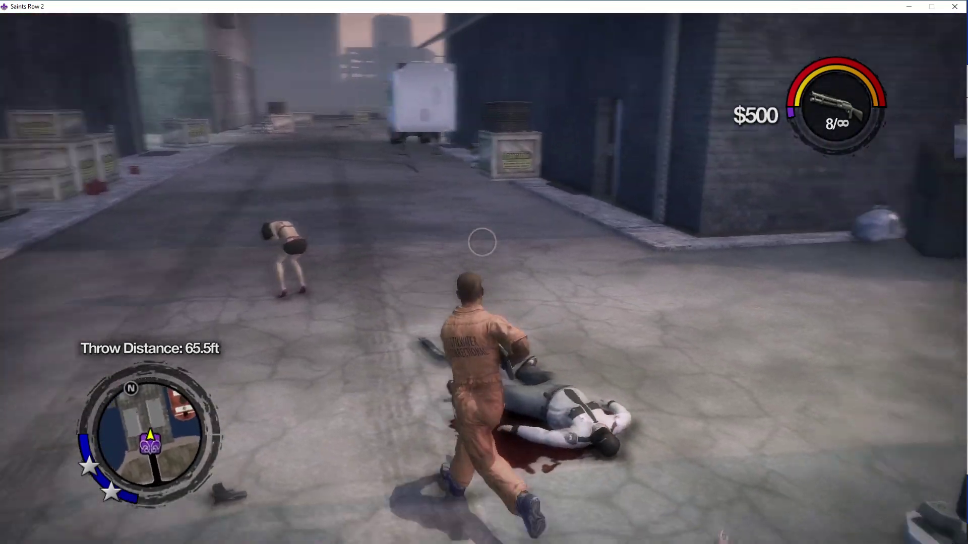
pyautogui.press('w')
# - Pause, then run Increased and Unchanged value next scans, cutting results to 16,427 addresses
pyautogui.press('Escape')
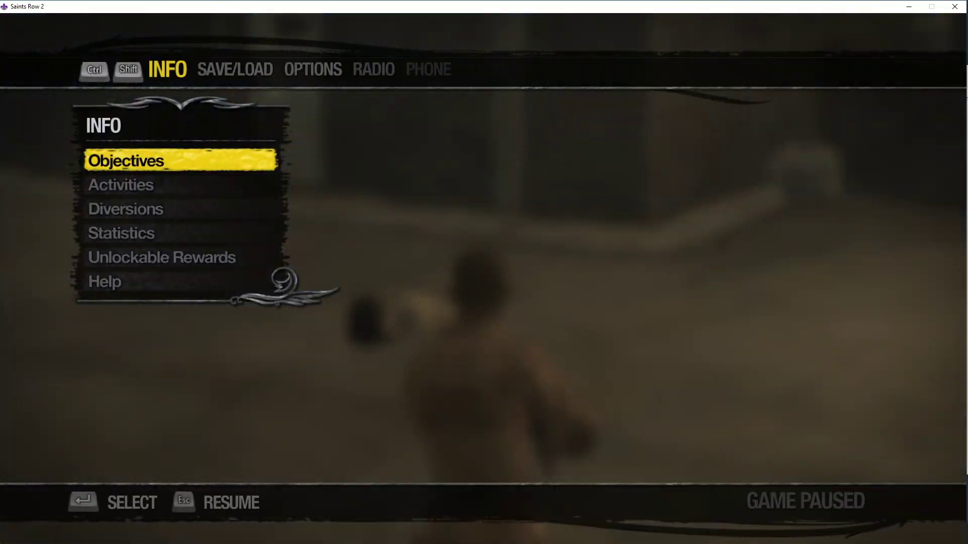
pyautogui.hotkey('ctrl', 'Escape')
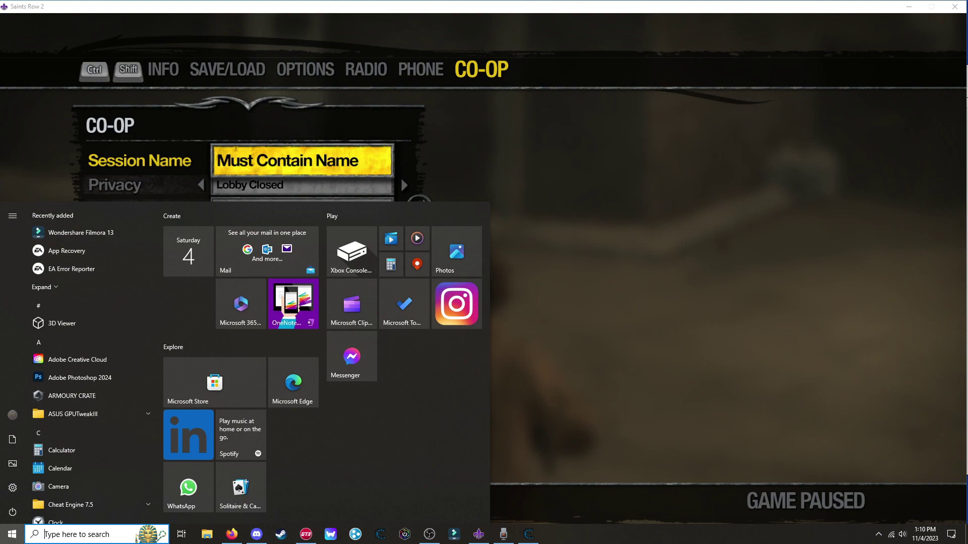
pyautogui.click(528, 535)
pyautogui.click(635, 212)
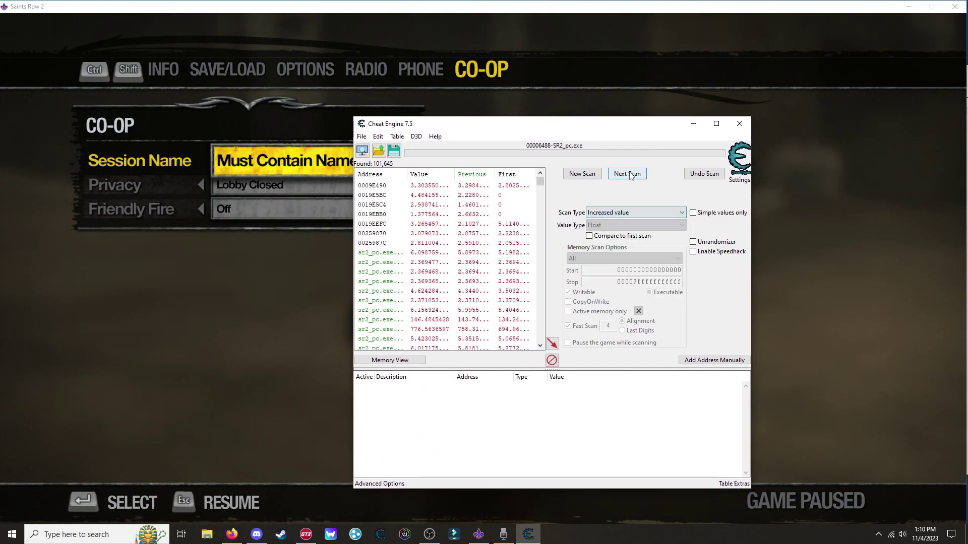
pyautogui.click(627, 214)
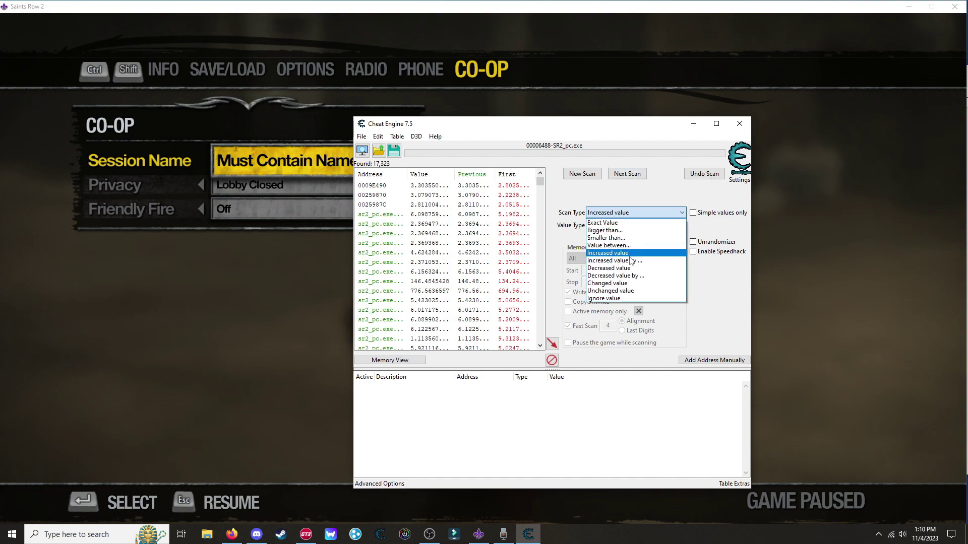
pyautogui.click(628, 291)
pyautogui.click(630, 175)
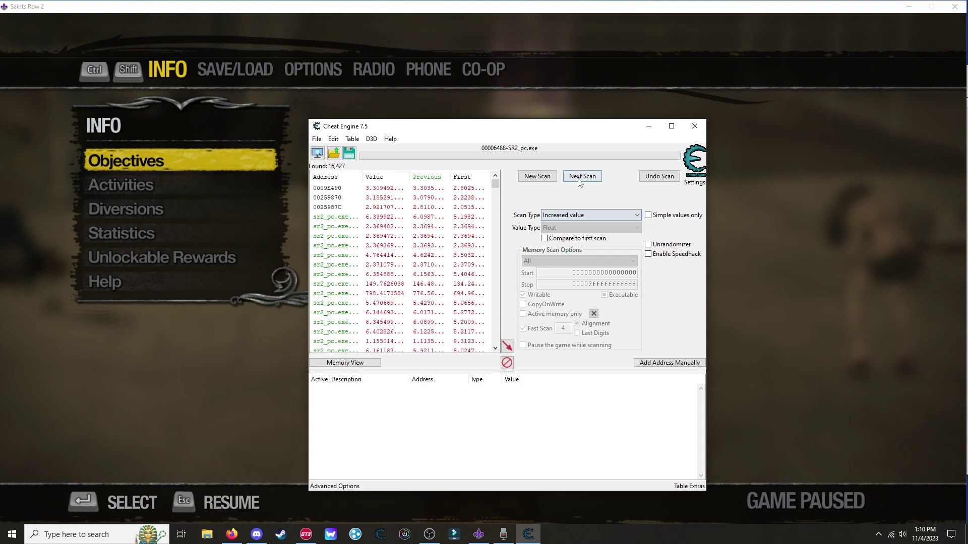
pyautogui.click(626, 215)
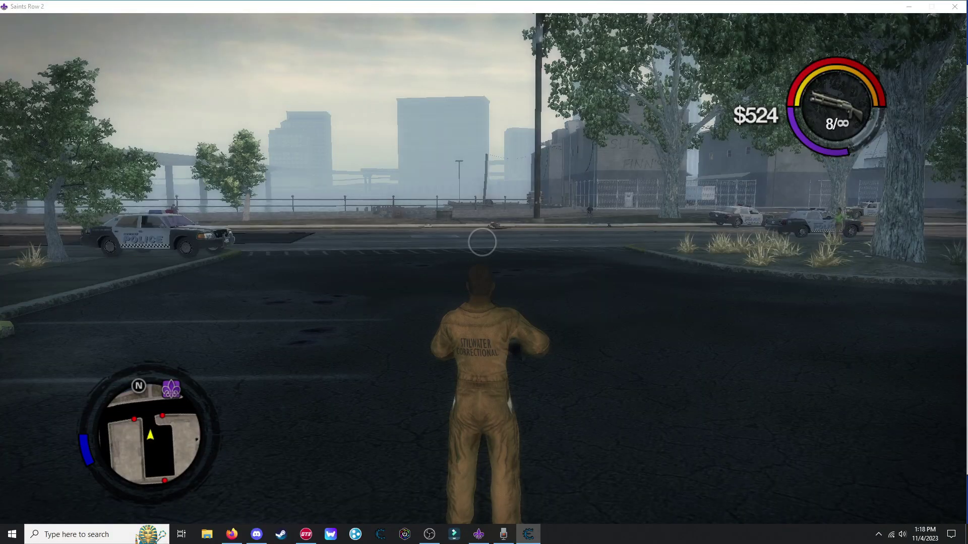
# - Edit the stored respect address's float value, then switch back to Saints Row 2
pyautogui.moveTo(485, 125); pyautogui.dragTo(490, 95)
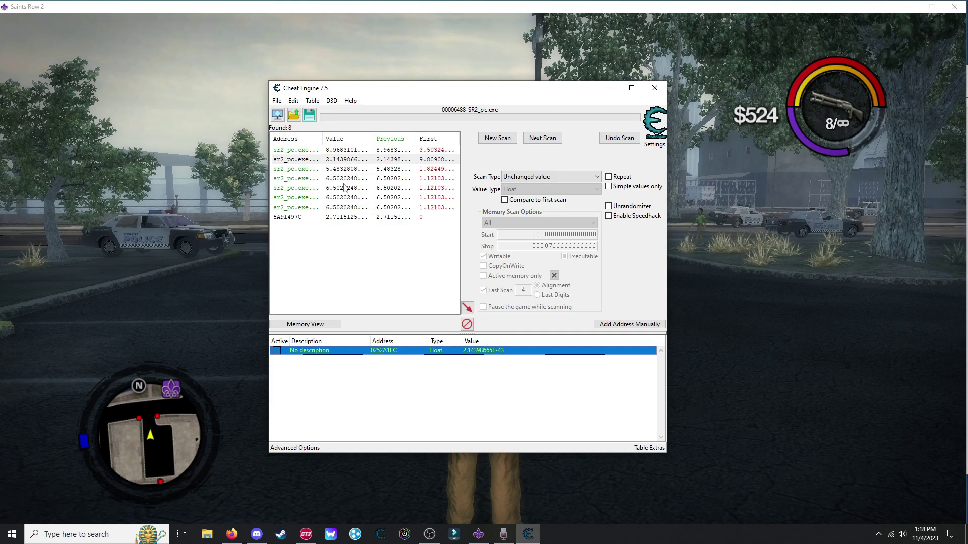
pyautogui.doubleClick(469, 352)
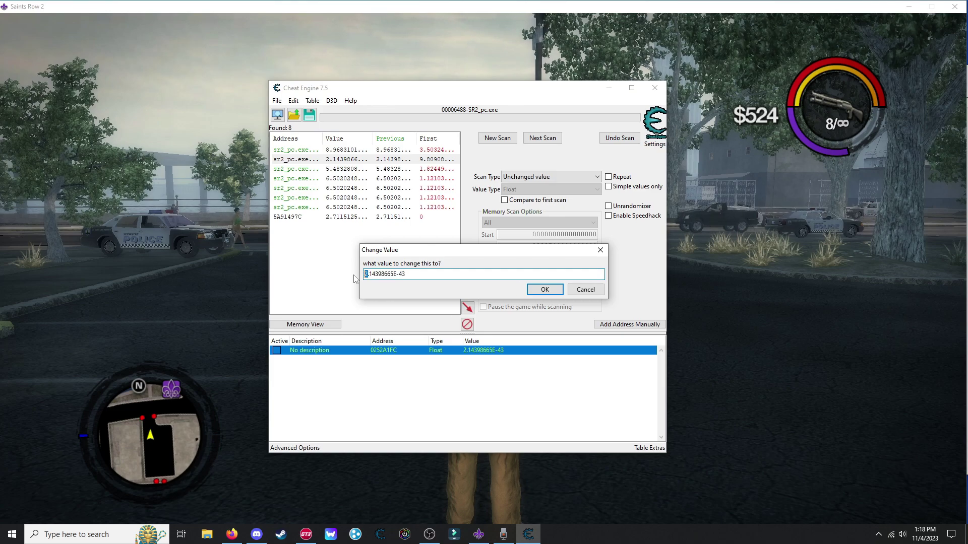
pyautogui.click(543, 290)
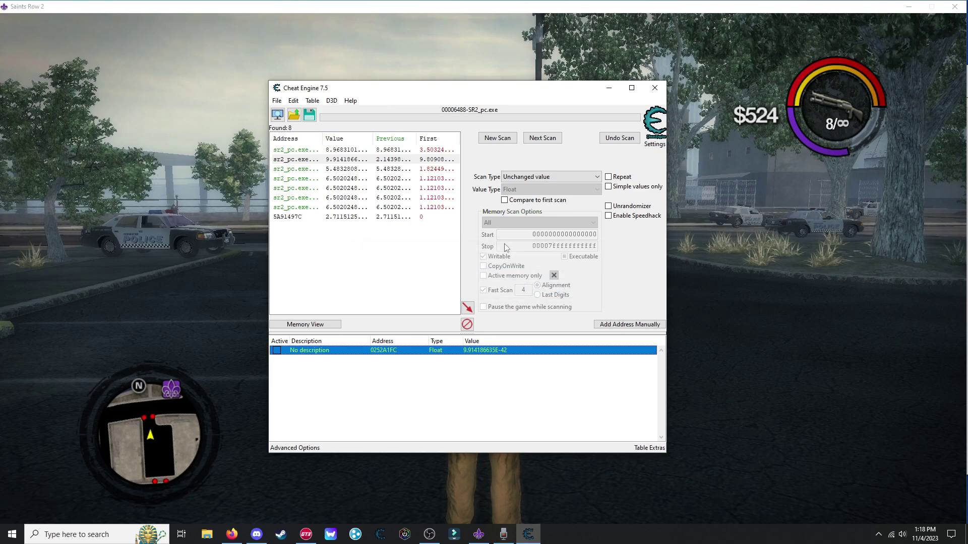
pyautogui.hotkey('alt', 'Tab')
# - Save over the No Missions Completed slot despite the cheats warning, then resume running
pyautogui.press('Escape')
pyautogui.press('shift')
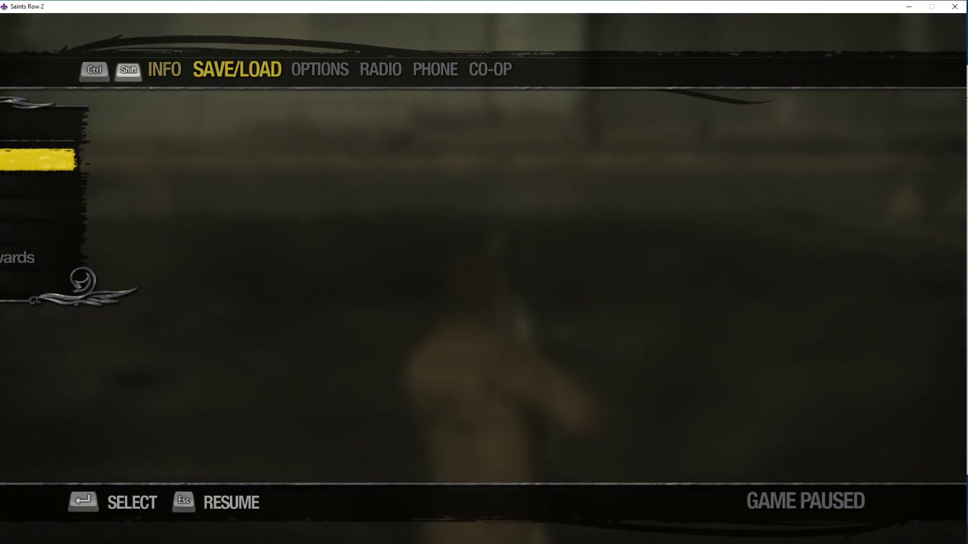
pyautogui.press('Return')
pyautogui.press('Down')
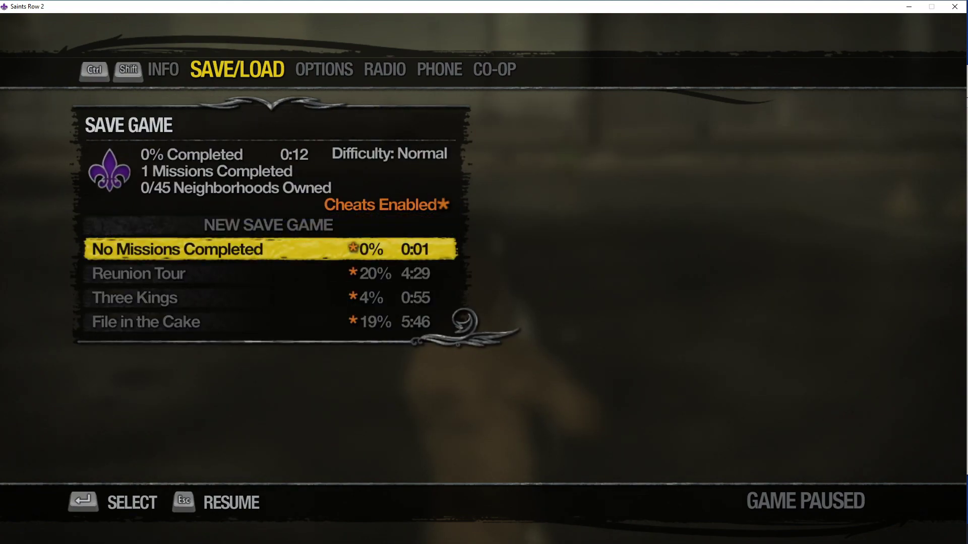
pyautogui.press('Down')
pyautogui.press('Down')
pyautogui.press('Up')
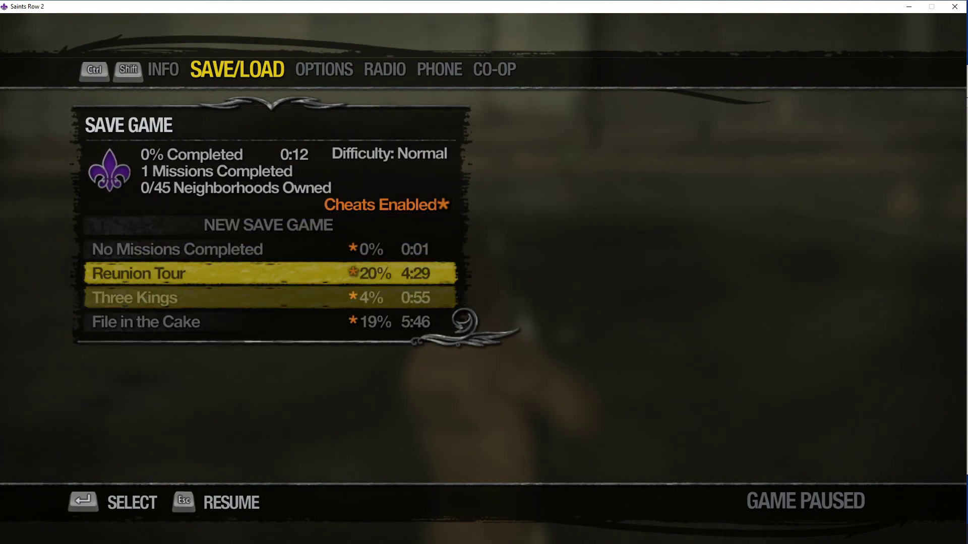
pyautogui.press('Up')
pyautogui.press('Return')
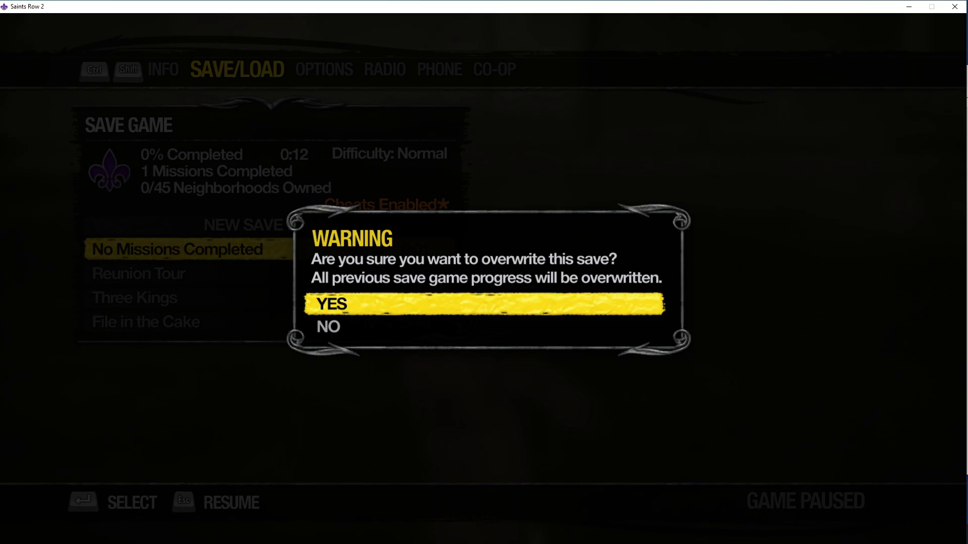
pyautogui.press('Return')
pyautogui.press('Return')
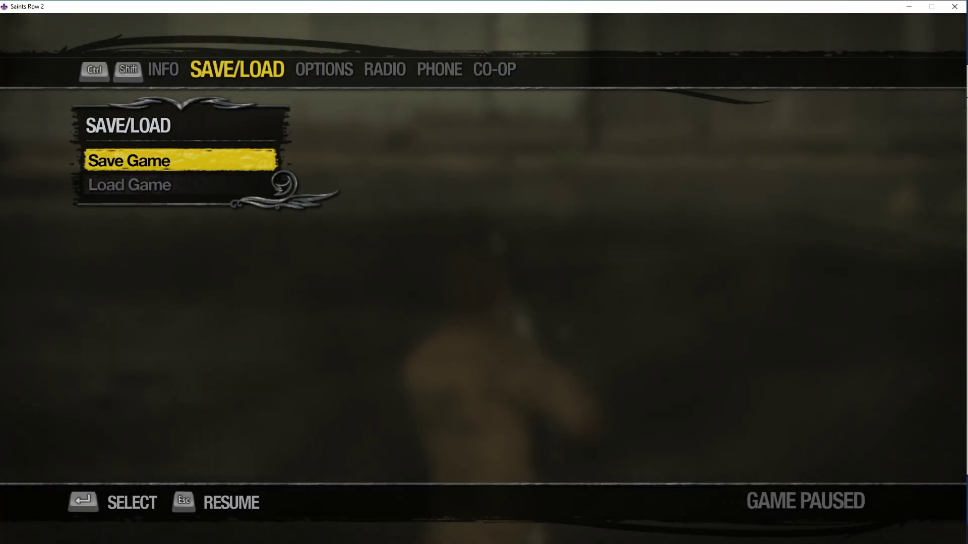
pyautogui.press('Escape')
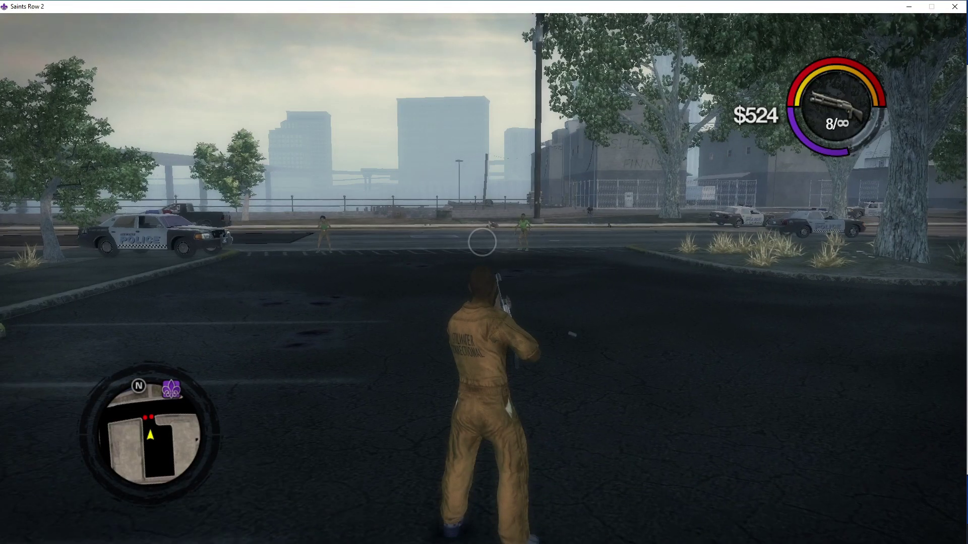
pyautogui.press('w')
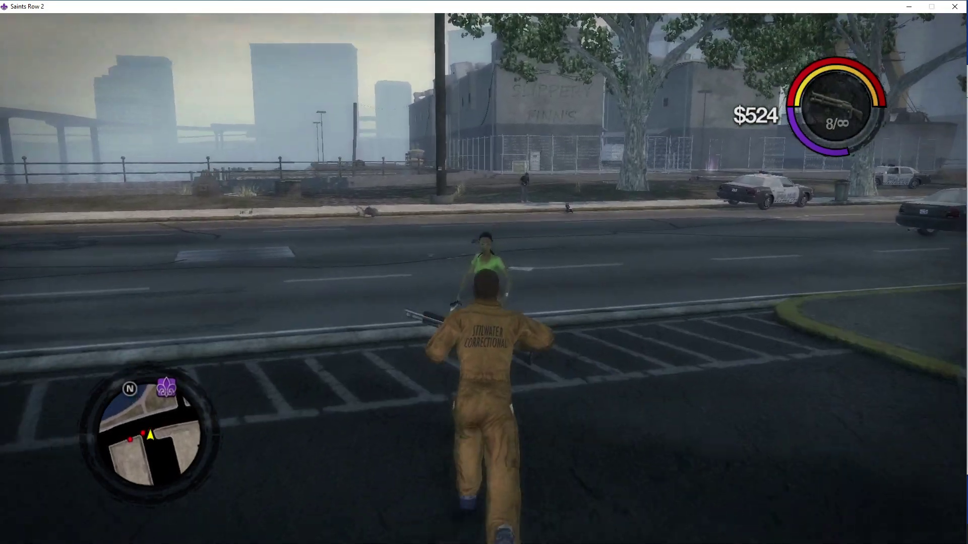
# - Throw a pedestrian grabbed as a human shield for 40 respect, then pause
pyautogui.press('e')
pyautogui.press('e')
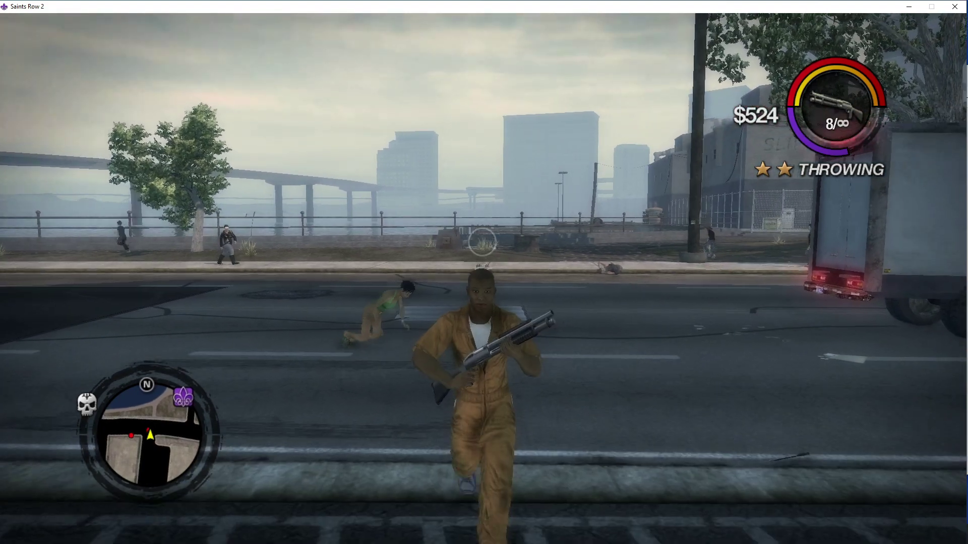
pyautogui.press('s')
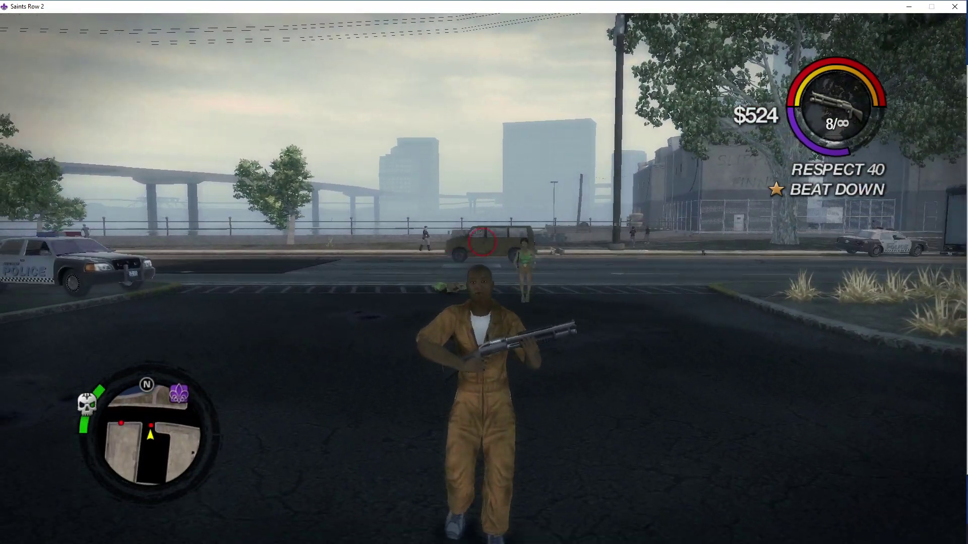
pyautogui.press('Escape')
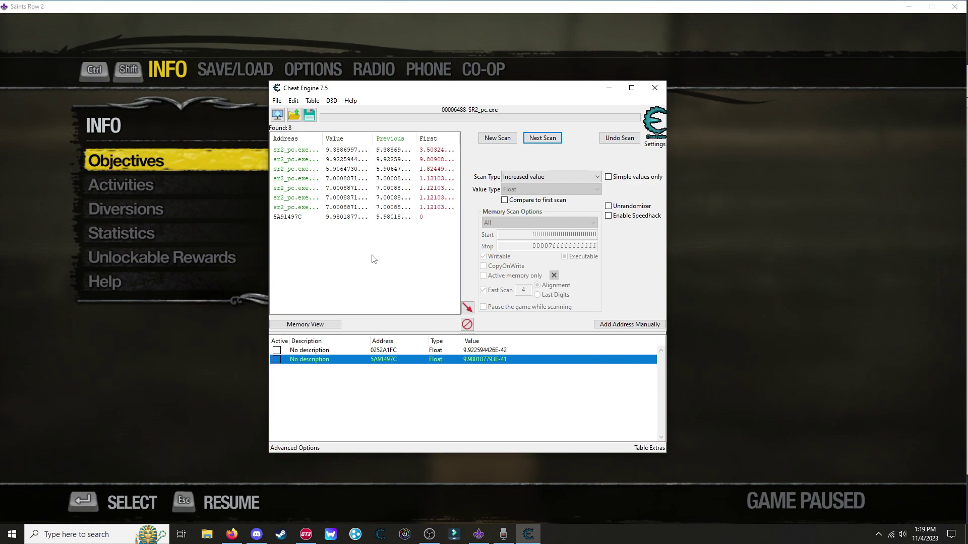
# - Add the four 7.0008871E-42 float results and set them all to 9.900033521E-41
pyautogui.doubleClick(340, 178)
pyautogui.doubleClick(337, 197)
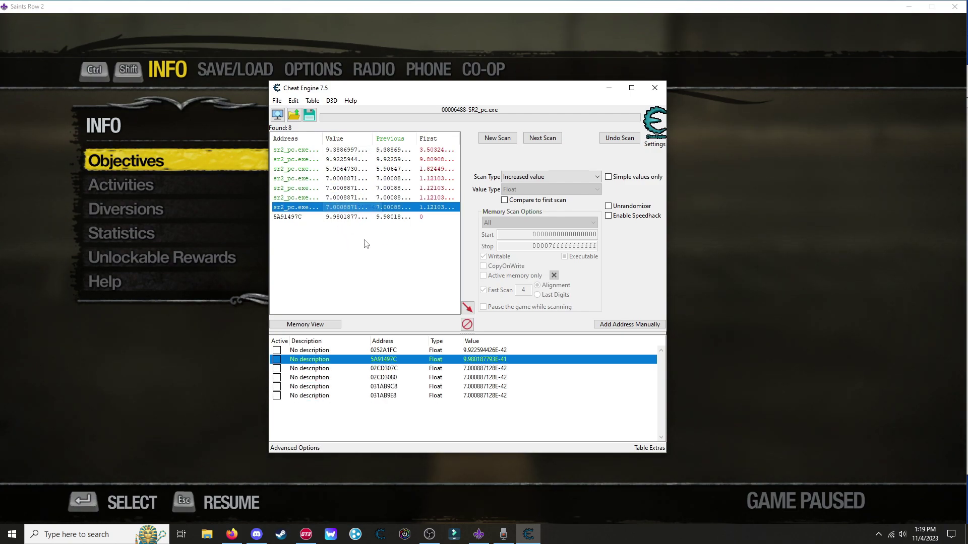
pyautogui.click(476, 395)
pyautogui.keyDown('shift'); pyautogui.click(473, 369); pyautogui.keyUp('shift')
pyautogui.click(473, 397)
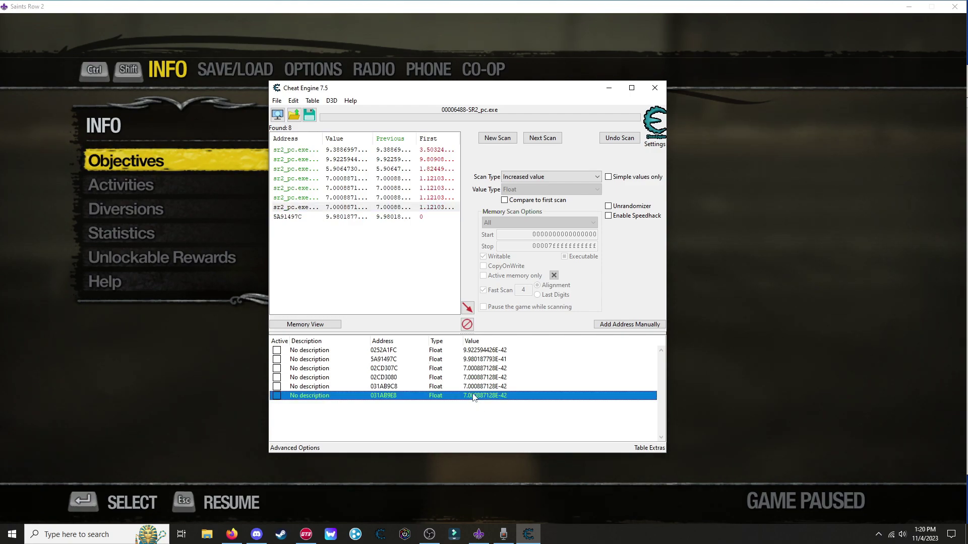
pyautogui.keyDown('shift'); pyautogui.click(471, 368); pyautogui.keyUp('shift')
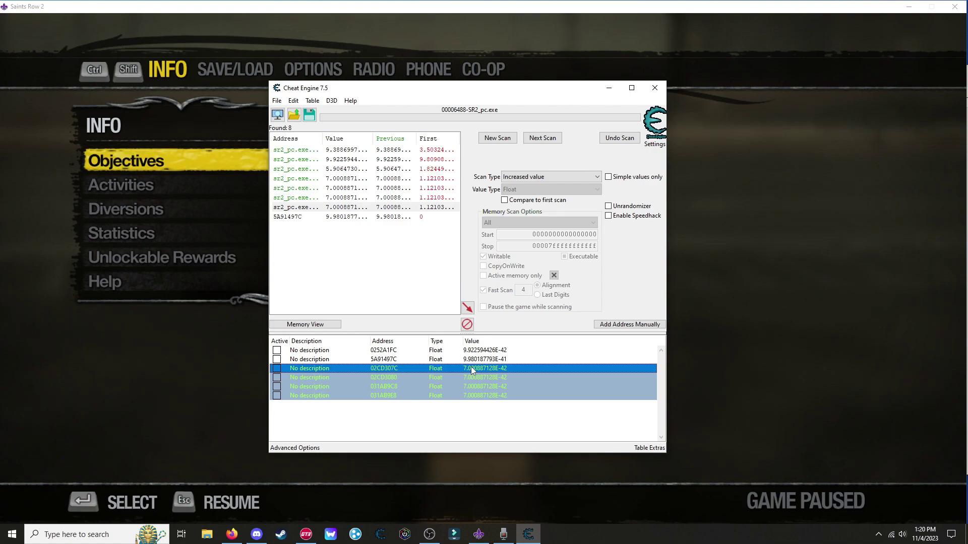
pyautogui.doubleClick(472, 369)
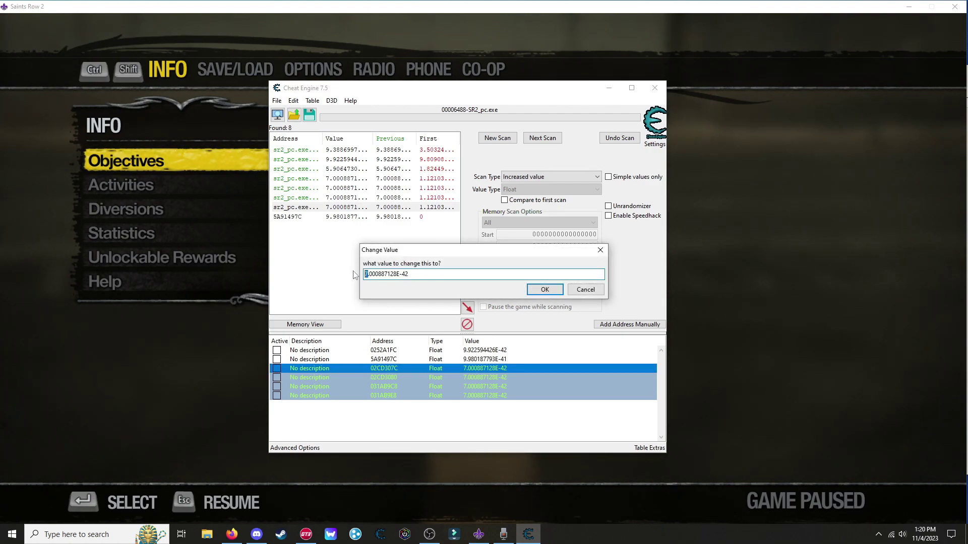
pyautogui.click(543, 290)
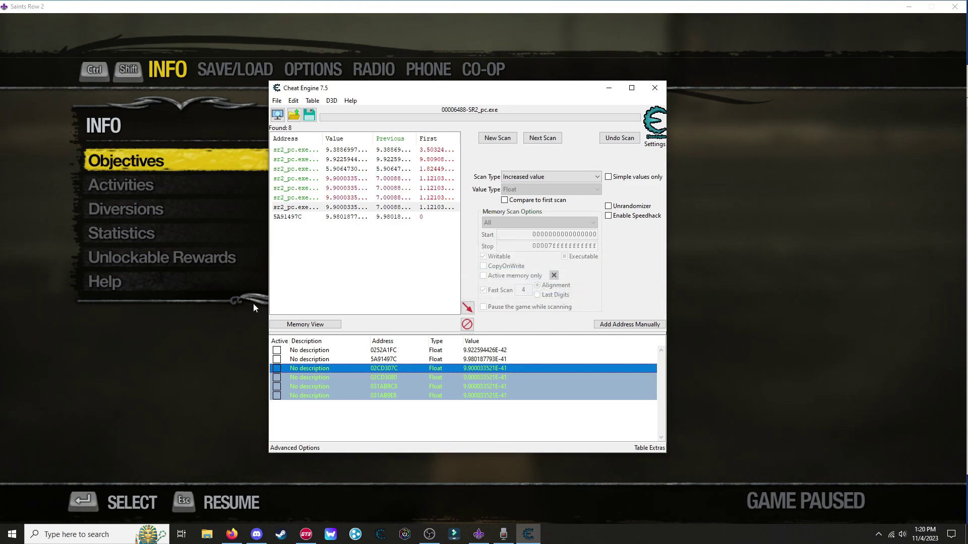
# - Save the game over the Jailbreak slot, accepting the cheats warning
pyautogui.click(161, 97)
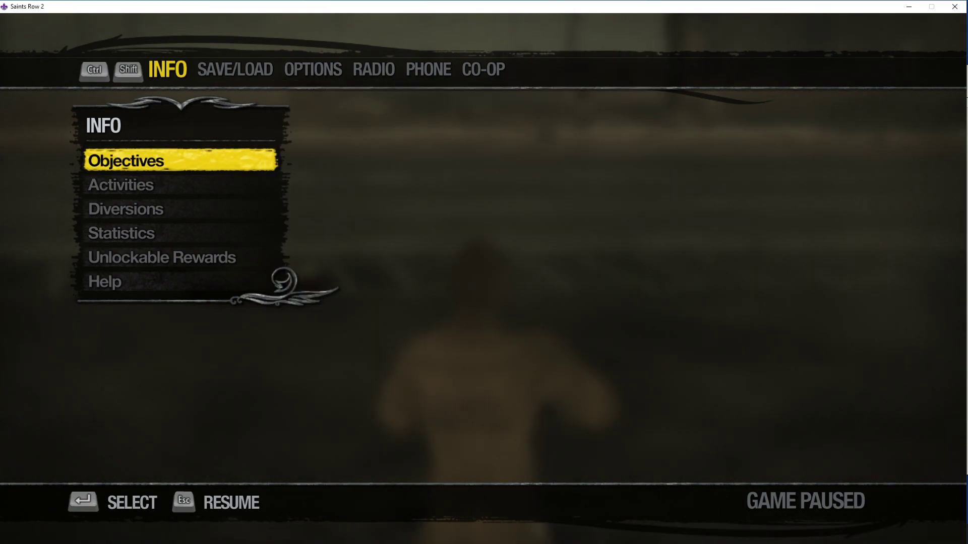
pyautogui.press('shift')
pyautogui.press('Return')
pyautogui.press('Down')
pyautogui.press('Return')
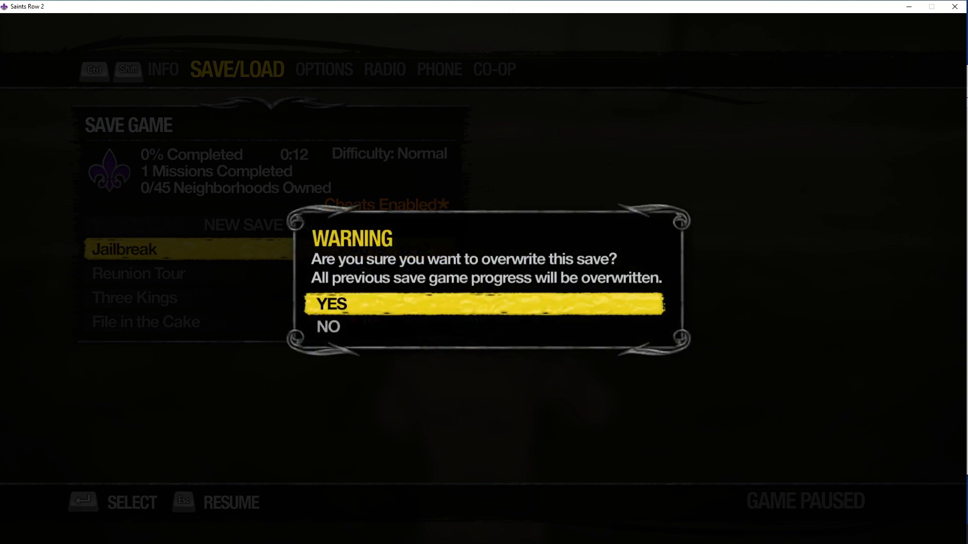
pyautogui.press('Return')
pyautogui.press('Return')
# - Play on to earn 76 respect, pause, and start editing the four addresses' value
pyautogui.press('Escape')
pyautogui.press('w')
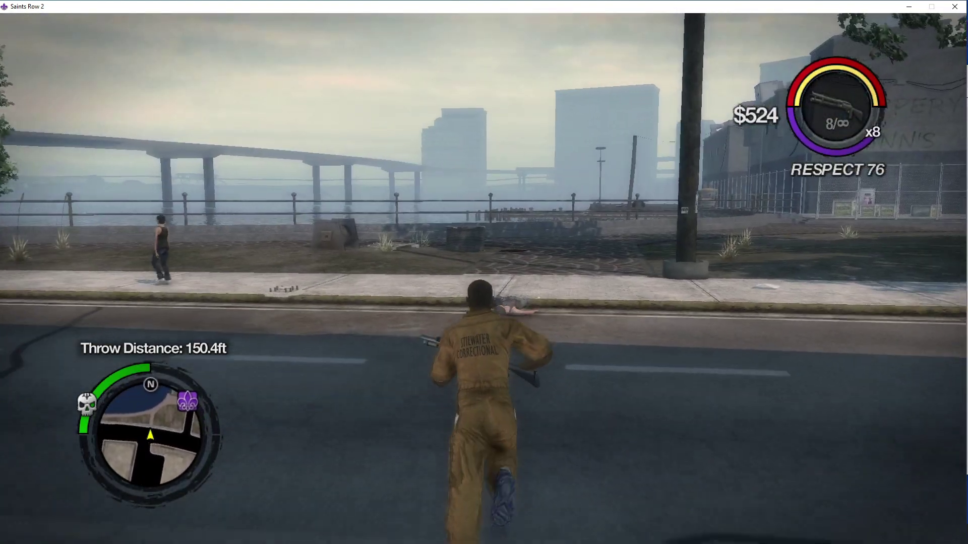
pyautogui.press('Escape')
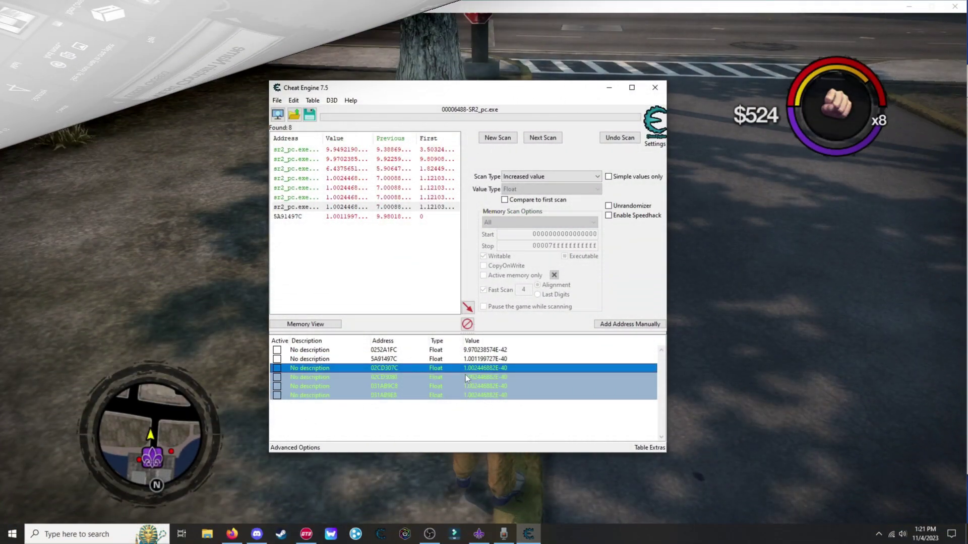
pyautogui.doubleClick(466, 377)
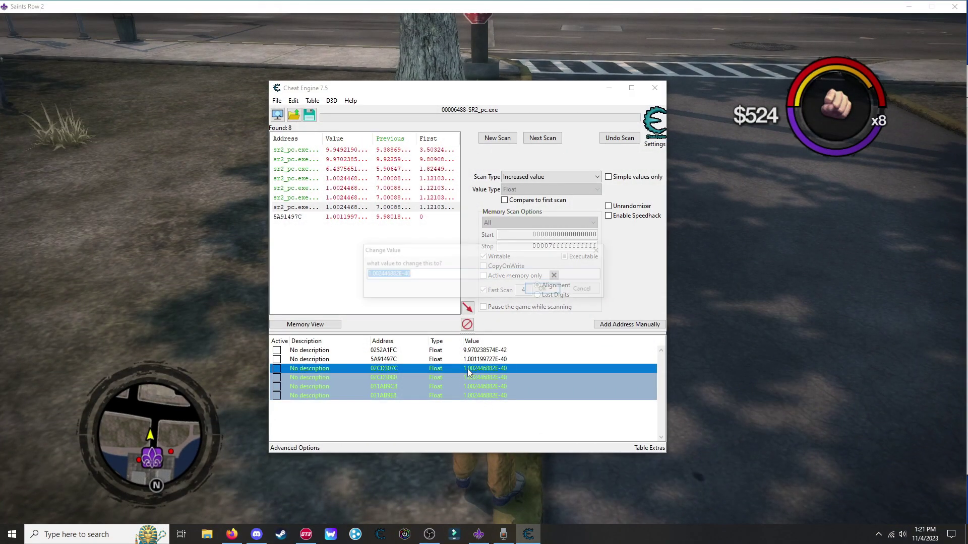
# - Change the four respect addresses' value to 9.902446882E-40 and return to the game
pyautogui.click(366, 275)
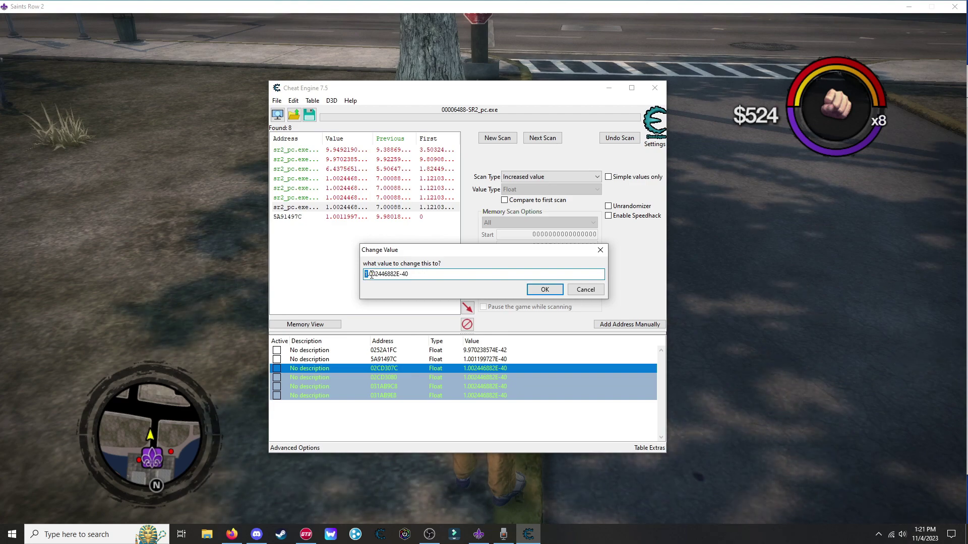
pyautogui.press('Delete')
pyautogui.press('Delete')
pyautogui.write('9.0')
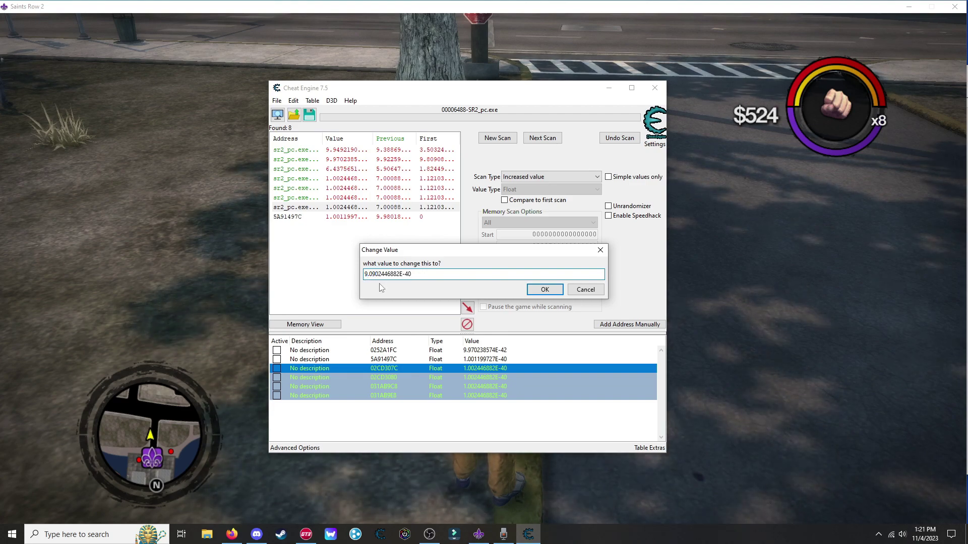
pyautogui.press('BackSpace')
pyautogui.press('BackSpace')
pyautogui.write('9')
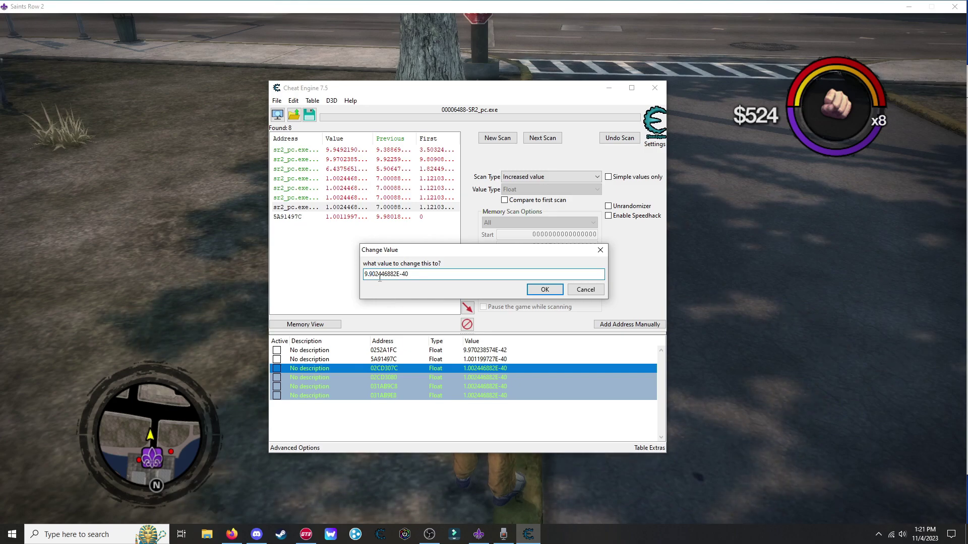
pyautogui.click(530, 294)
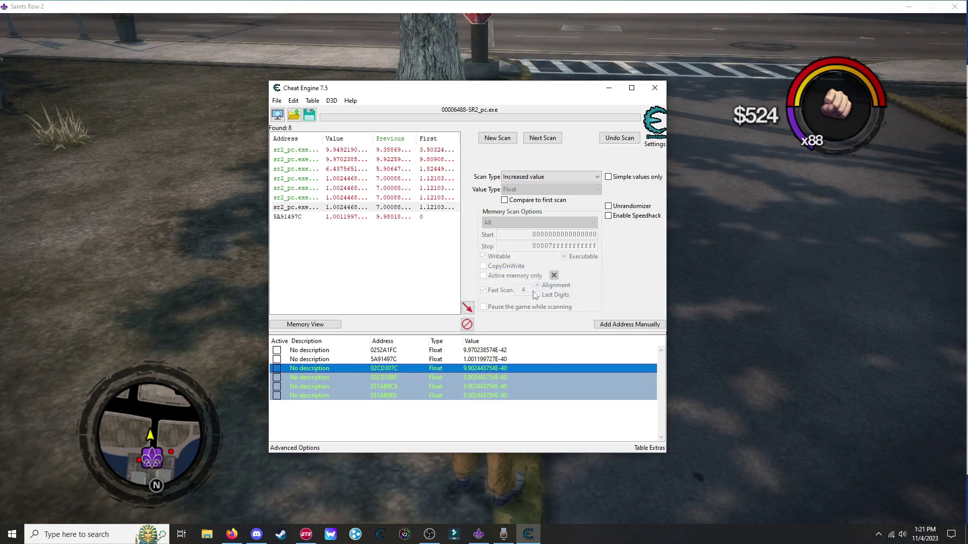
pyautogui.hotkey('alt', 'Tab')
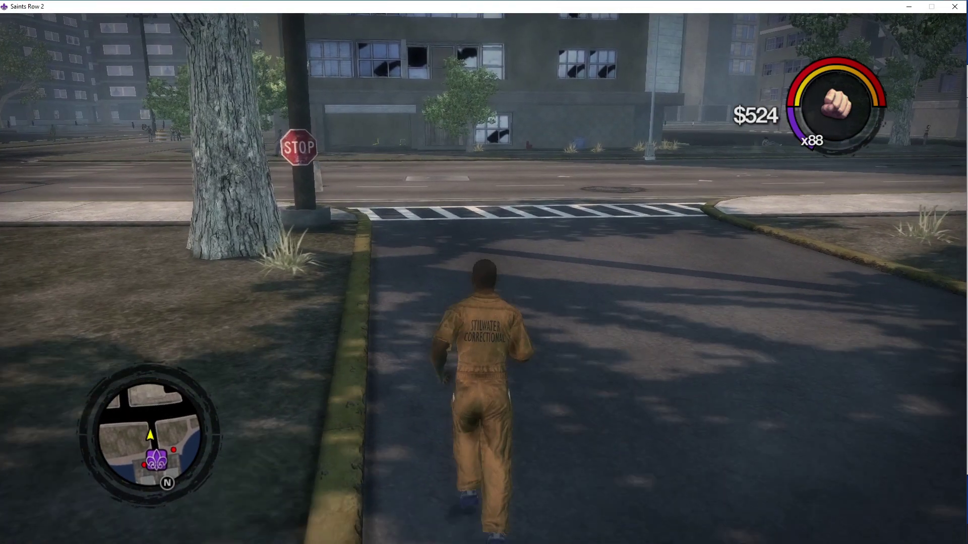
# - Set the four respect addresses to 10.903564793E-40 and resume play at x97 respect
pyautogui.press('super')
pyautogui.hotkey('alt', 'Tab')
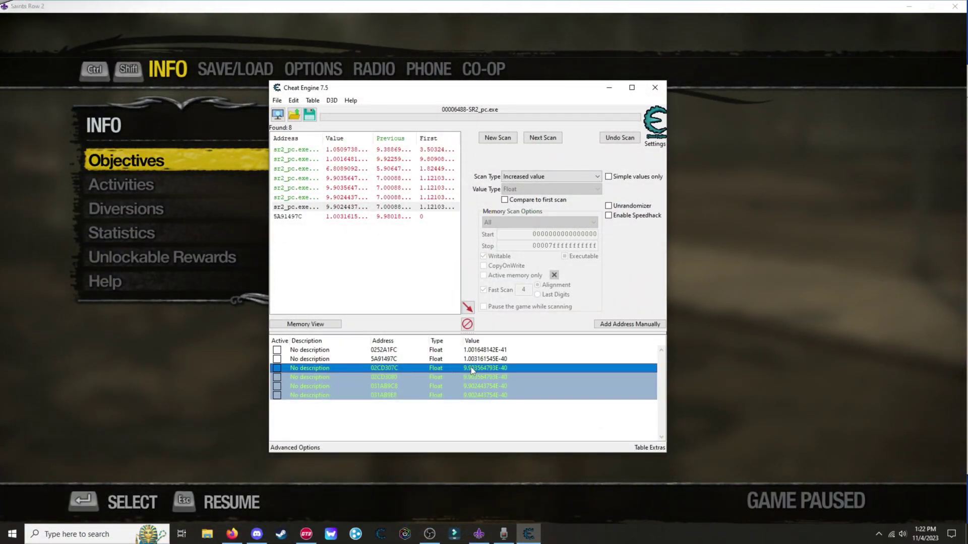
pyautogui.doubleClick(471, 368)
pyautogui.write('10.903564793E-40')
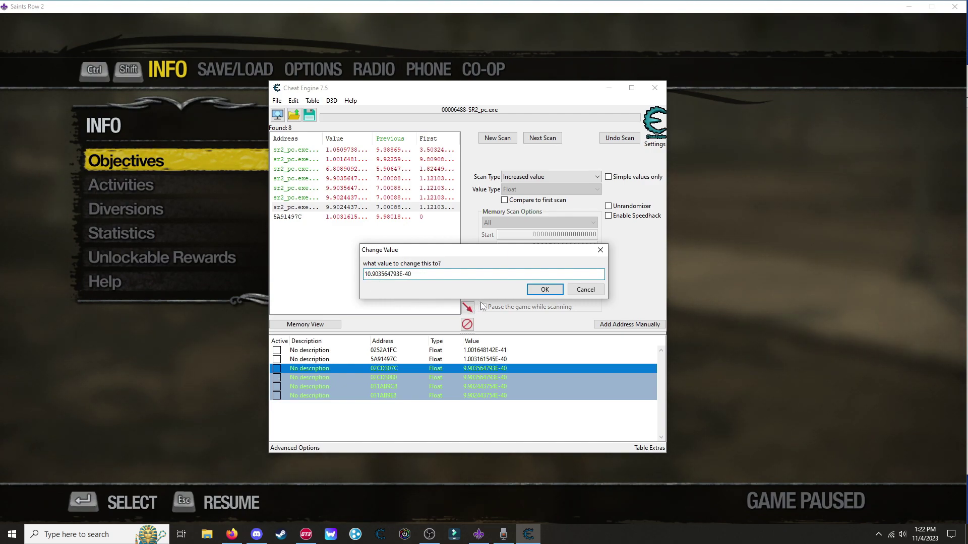
pyautogui.click(545, 290)
pyautogui.click(707, 263)
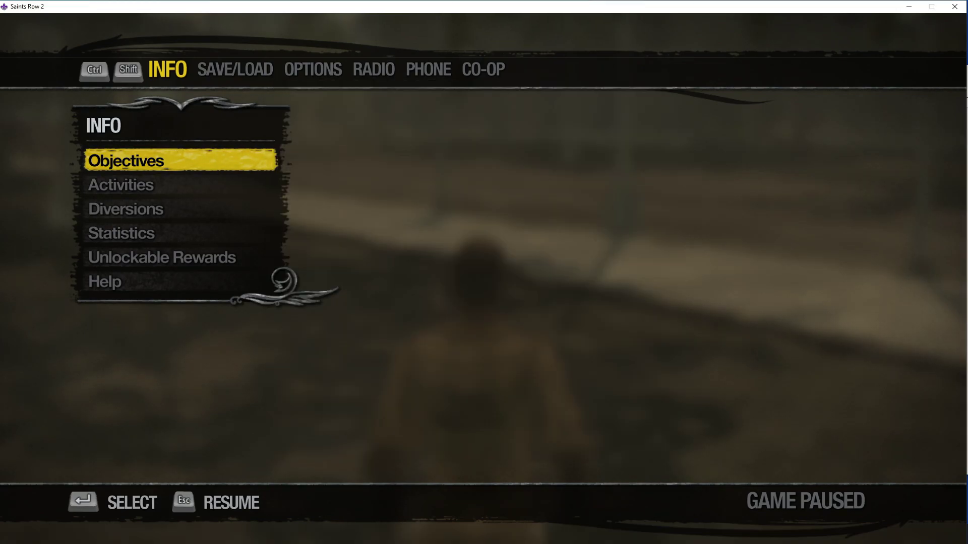
pyautogui.press('Escape')
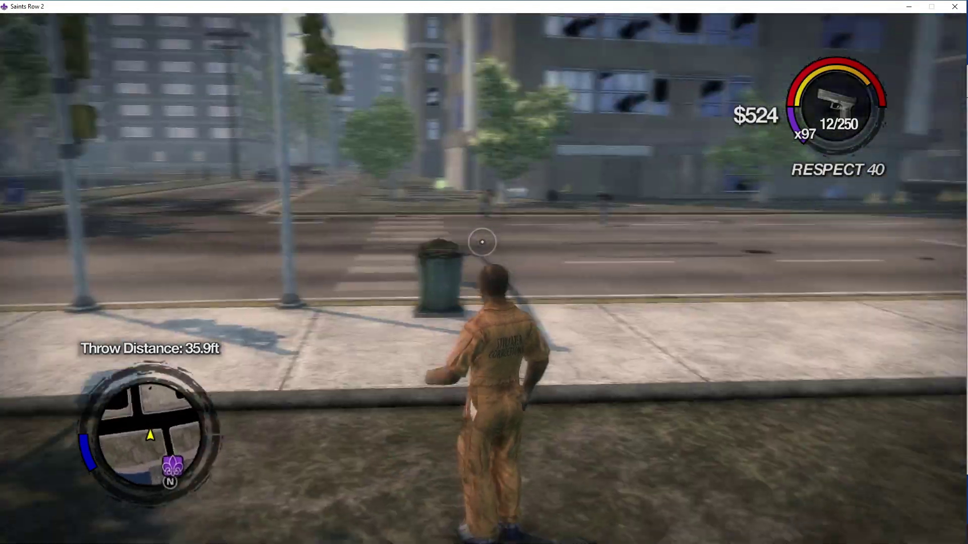
pyautogui.press('super')
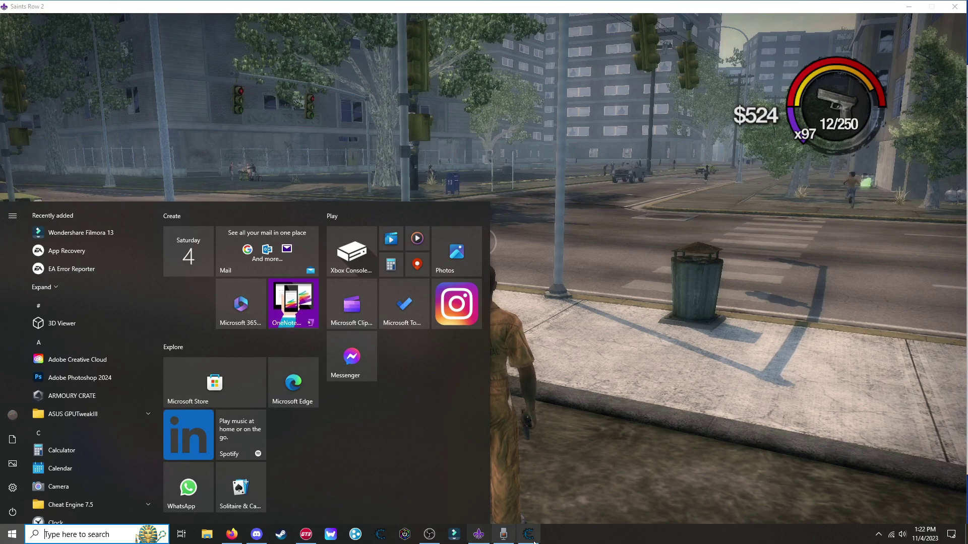
# - Prefix the respect value with 99, making it 9.909035462E-38, and return to the game
pyautogui.click(529, 535)
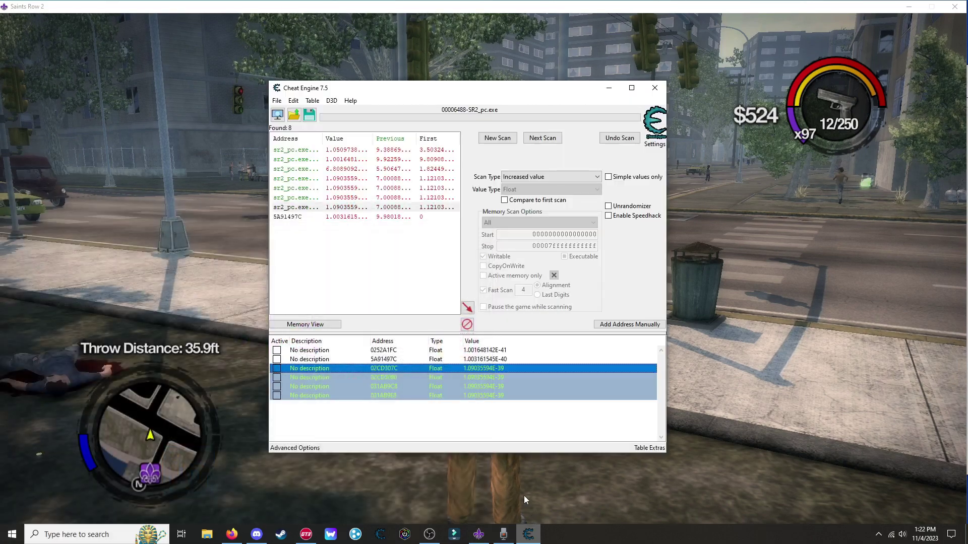
pyautogui.doubleClick(475, 368)
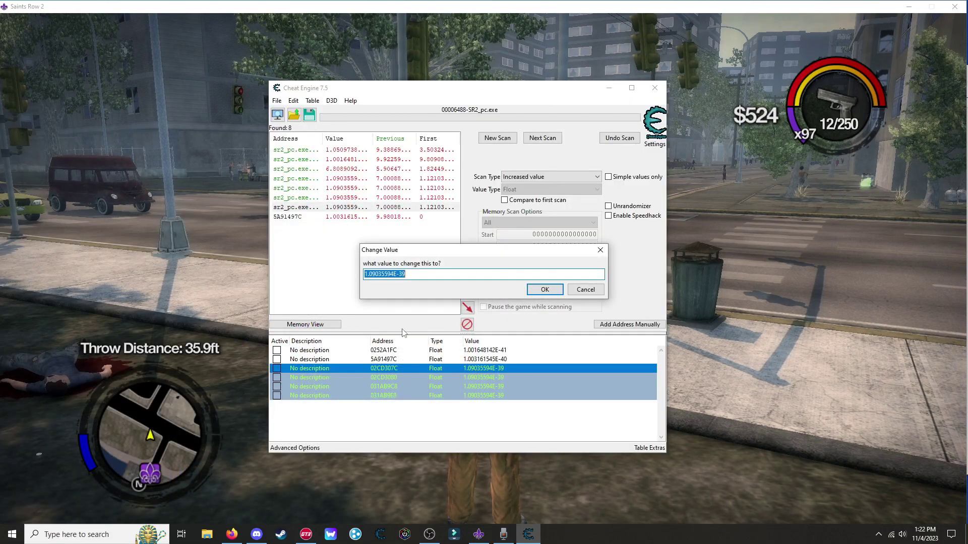
pyautogui.click(365, 273)
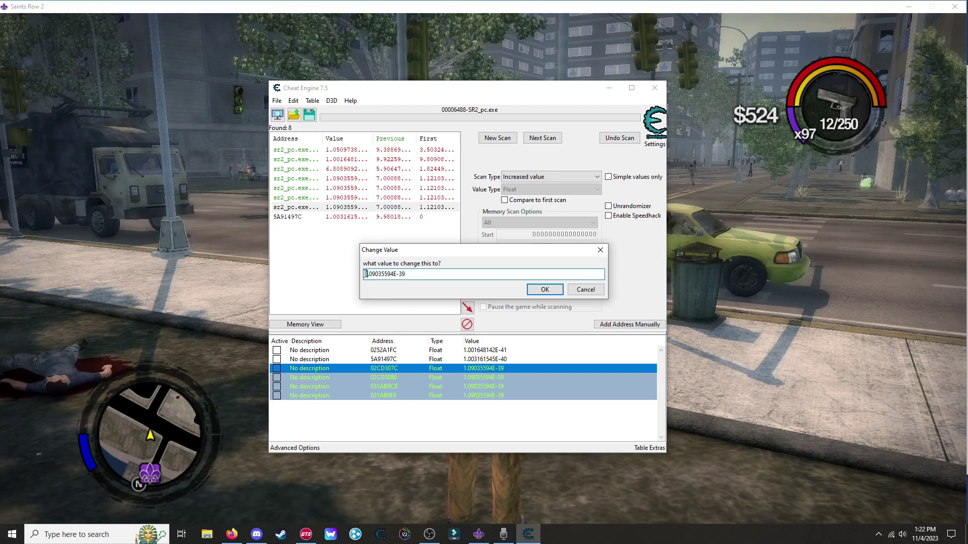
pyautogui.press('Delete')
pyautogui.write('99')
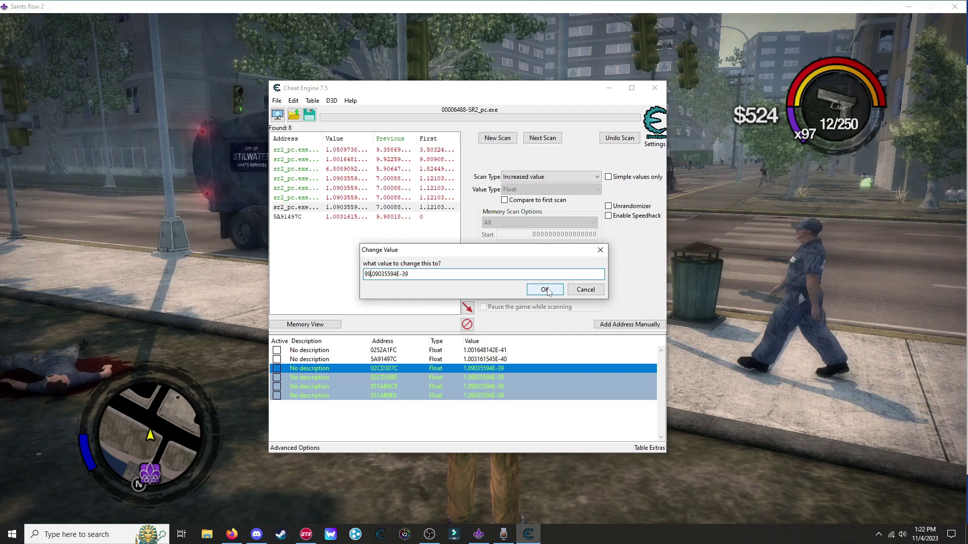
pyautogui.click(544, 290)
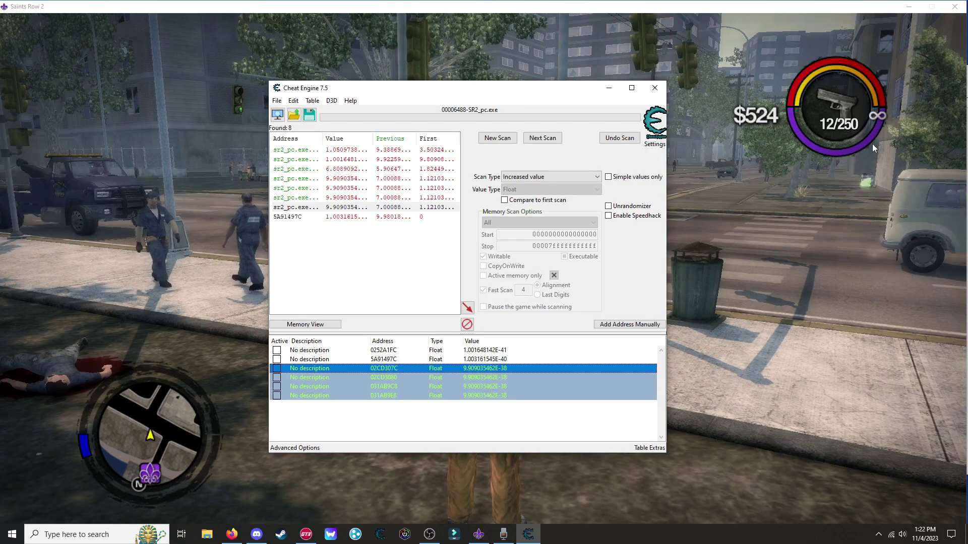
pyautogui.click(872, 144)
# - Run forward and turn, briefly pausing and resuming play
pyautogui.press('w')
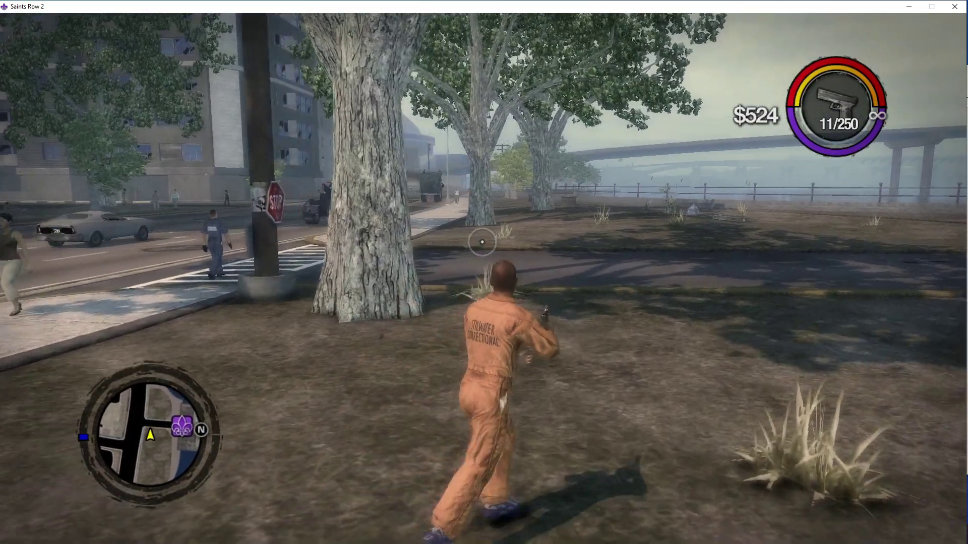
pyautogui.press('r')
pyautogui.press('Escape')
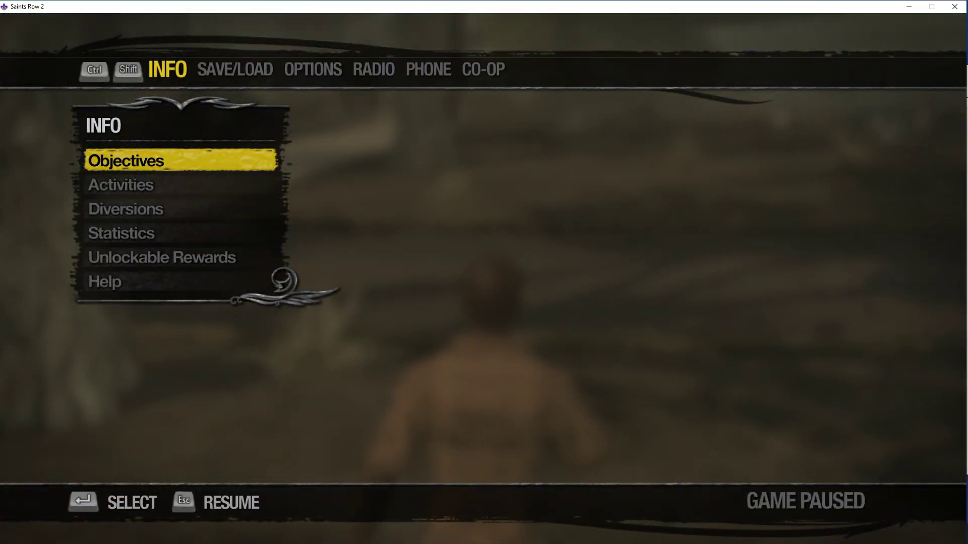
pyautogui.press('Escape')
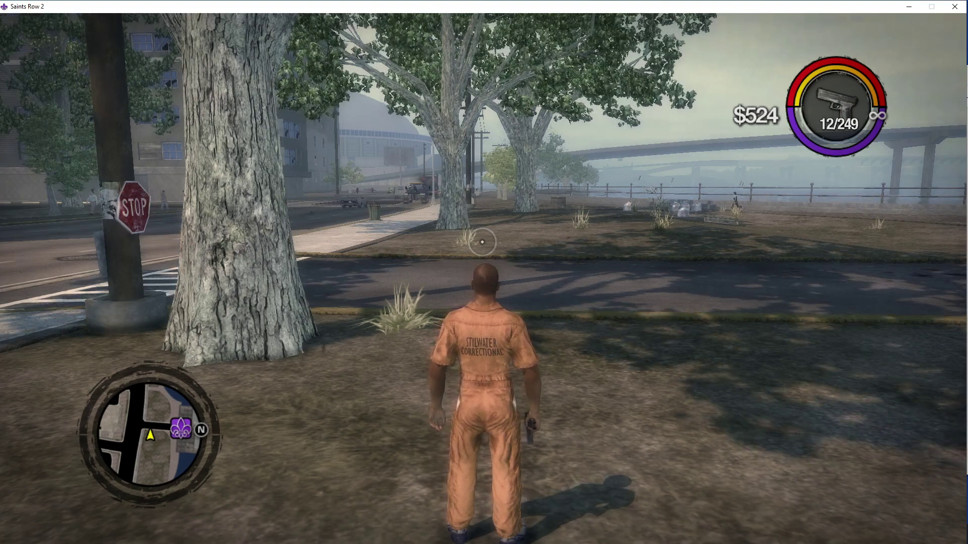
# - Save over the Jailbreak save, confirming the overwrite and cheats warnings
pyautogui.press('w')
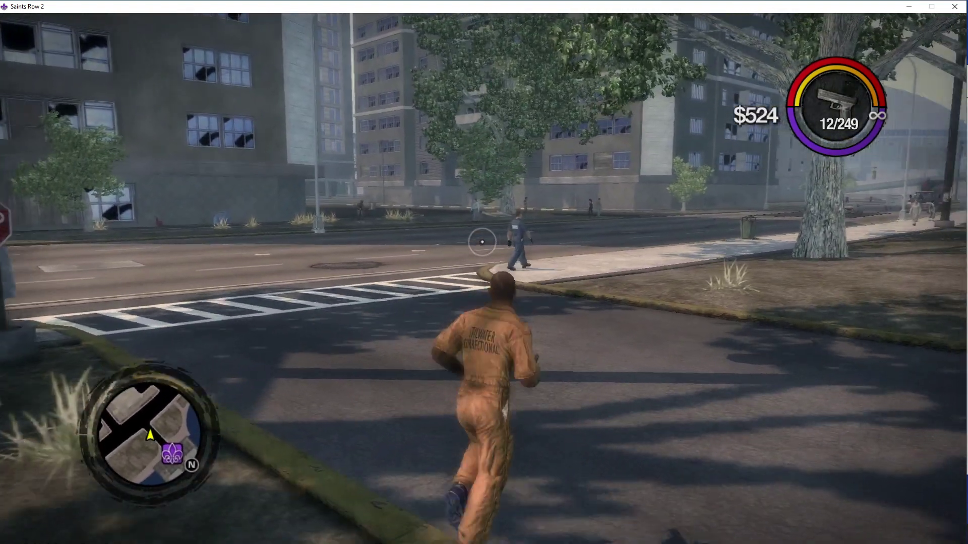
pyautogui.press('Escape')
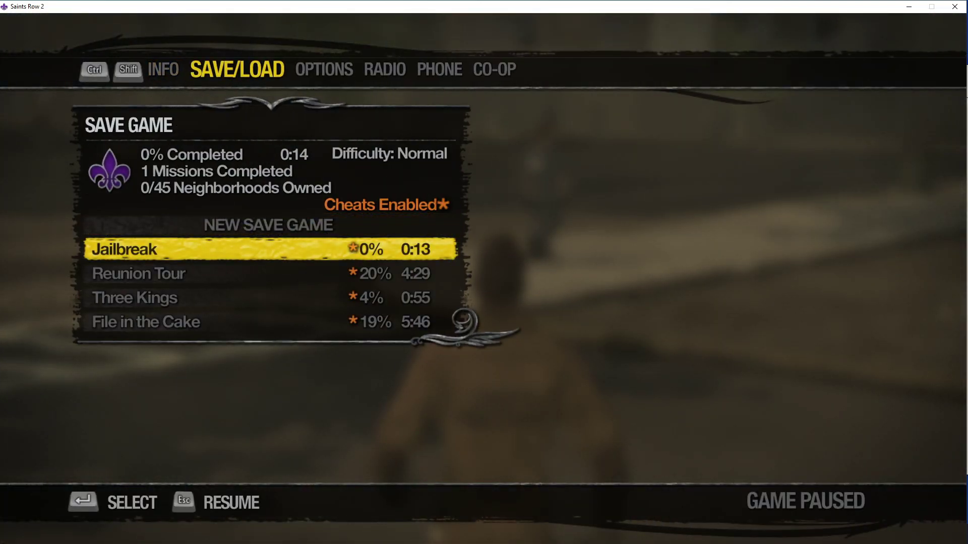
pyautogui.press('Return')
pyautogui.press('Return')
pyautogui.press('Return')
pyautogui.press('Escape')
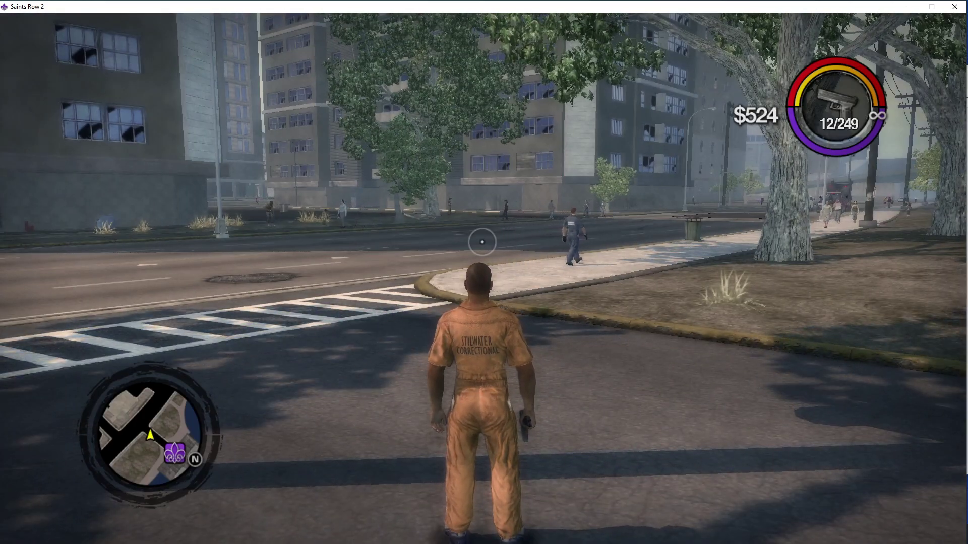
pyautogui.press('a')
pyautogui.press('s')
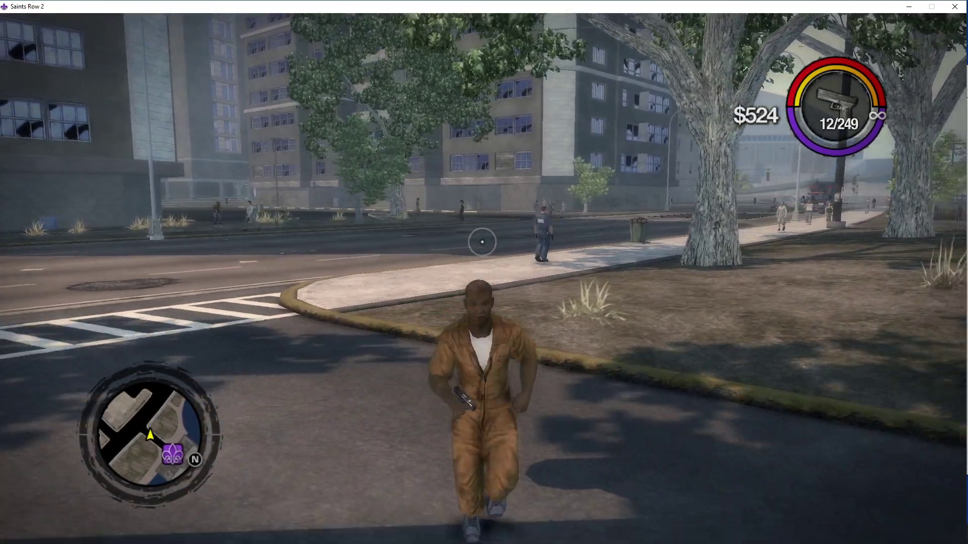
pyautogui.press('s')
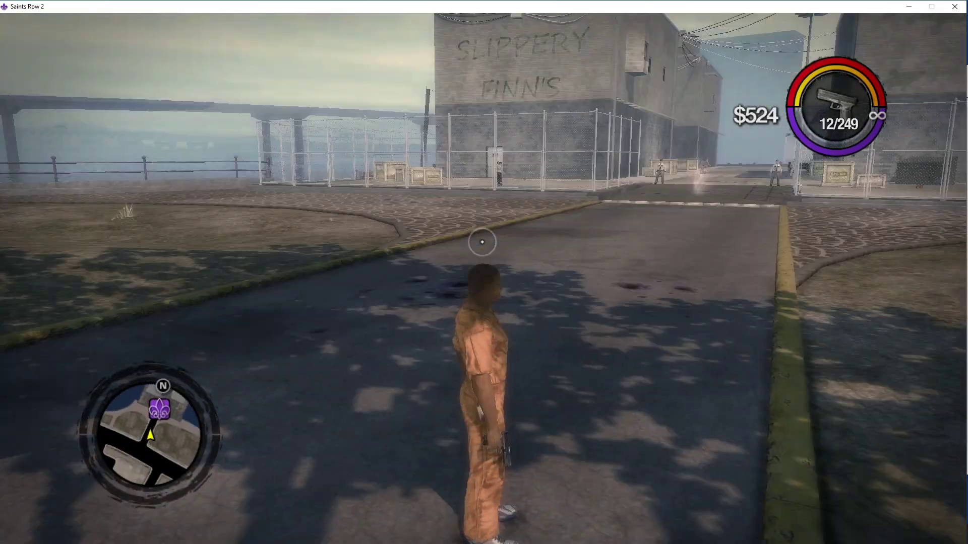
pyautogui.press('w')
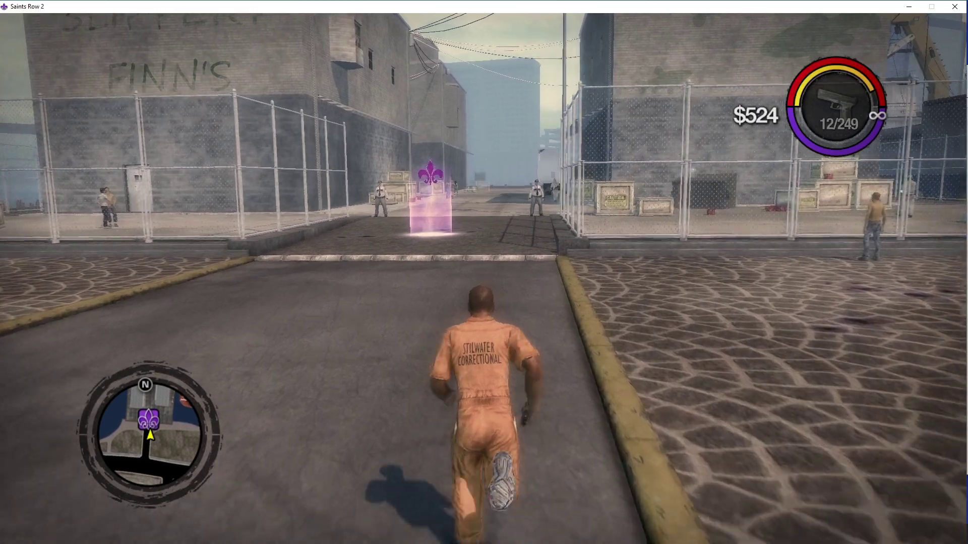
pyautogui.press('d')
pyautogui.press('a')
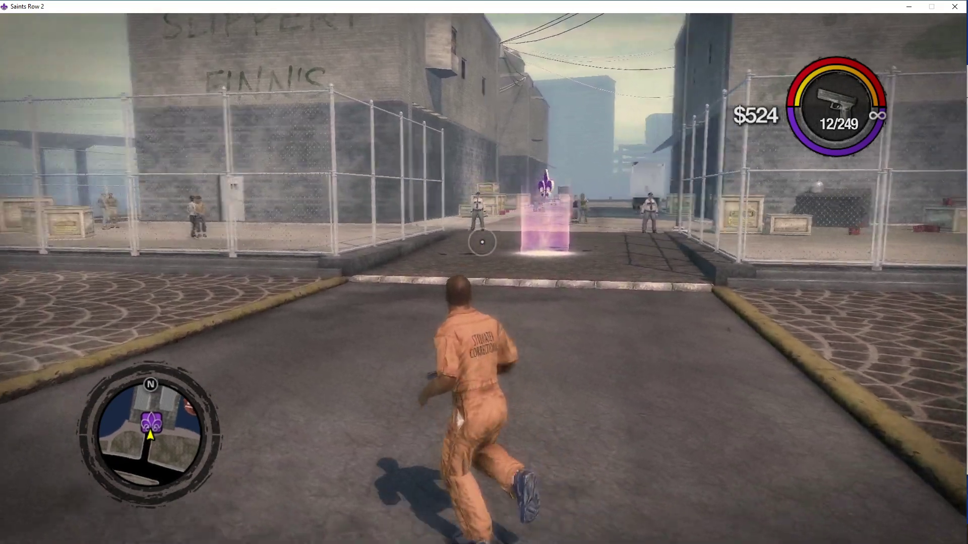
pyautogui.press('w')
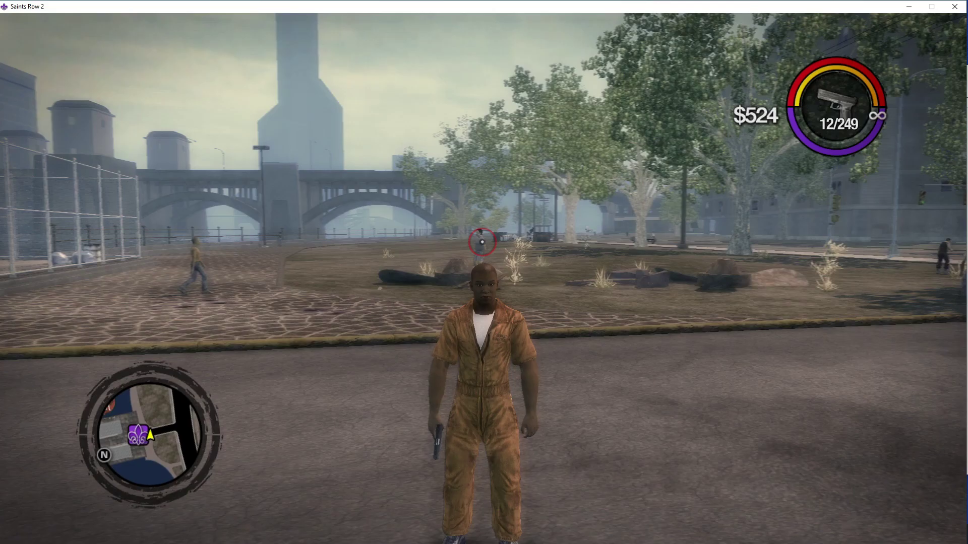
pyautogui.press('w')
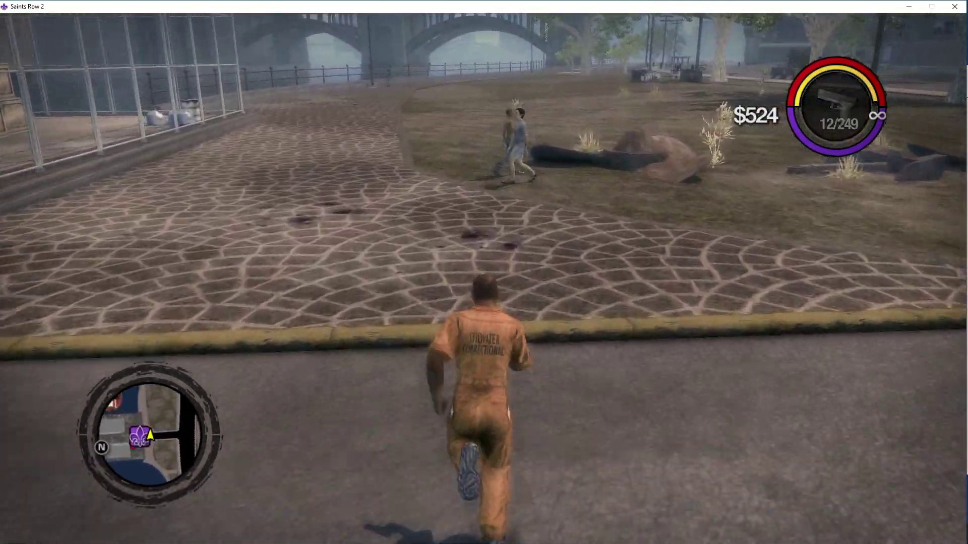
pyautogui.press('d')
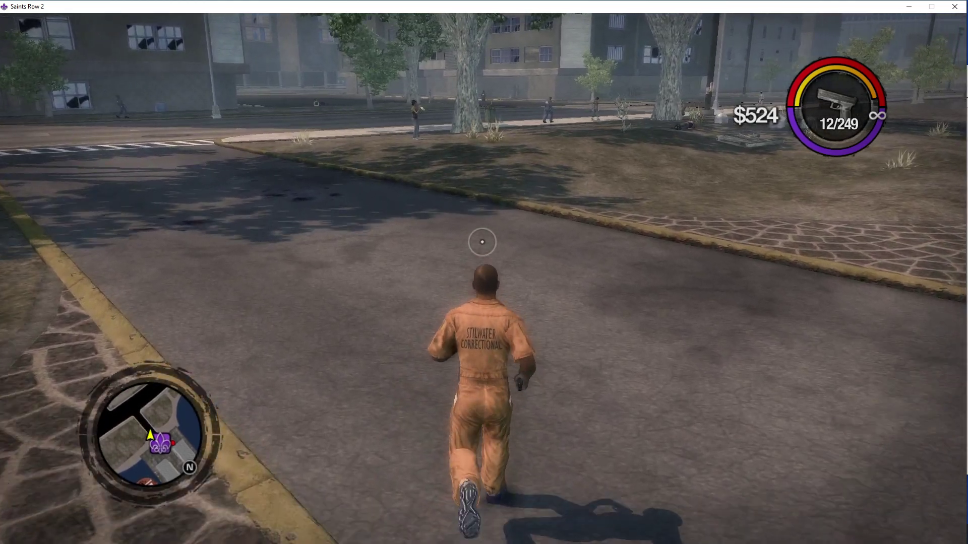
pyautogui.press('a')
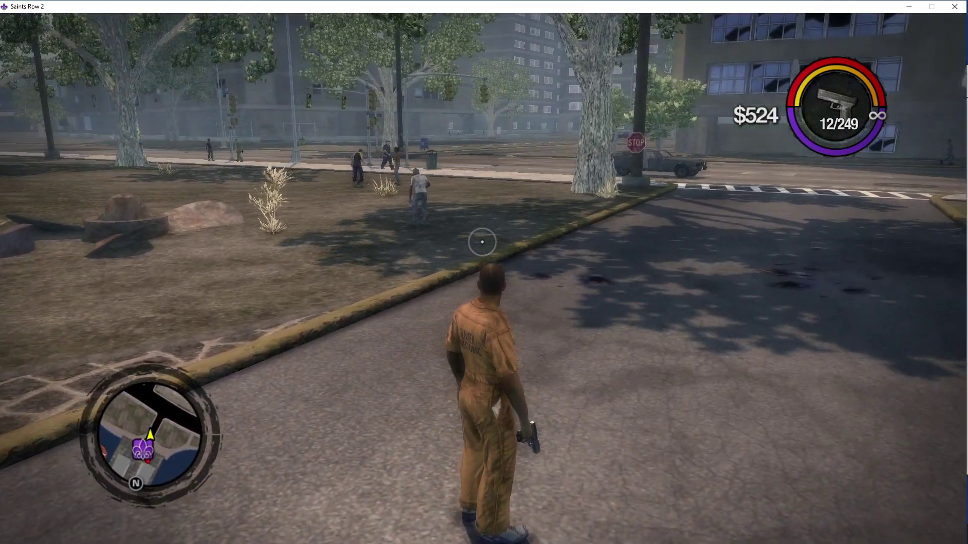